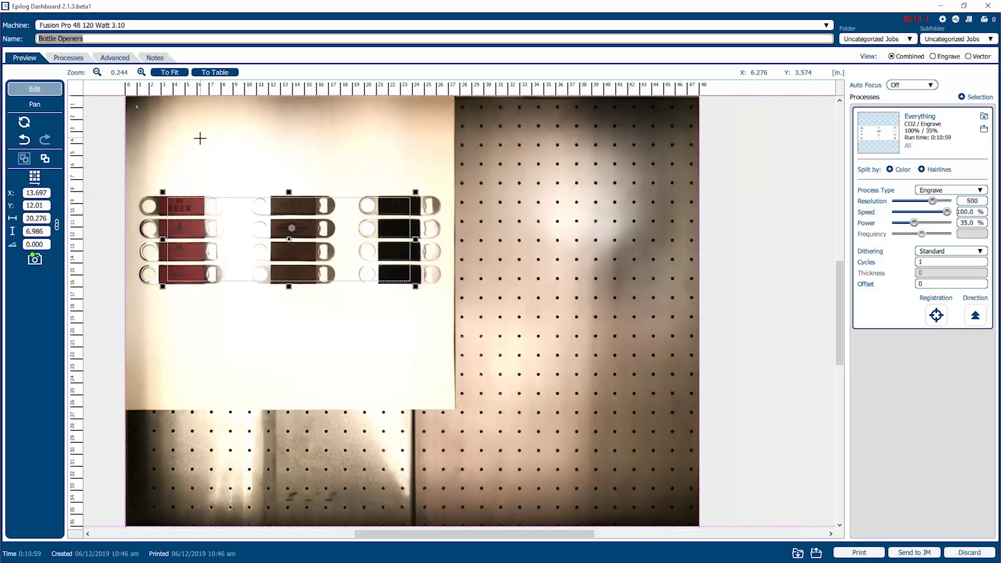
# Step: Choose the Fusion Pro 48 120 Watt 3.10 as the target machine and select the job name for editing
pyautogui.click(137, 26)
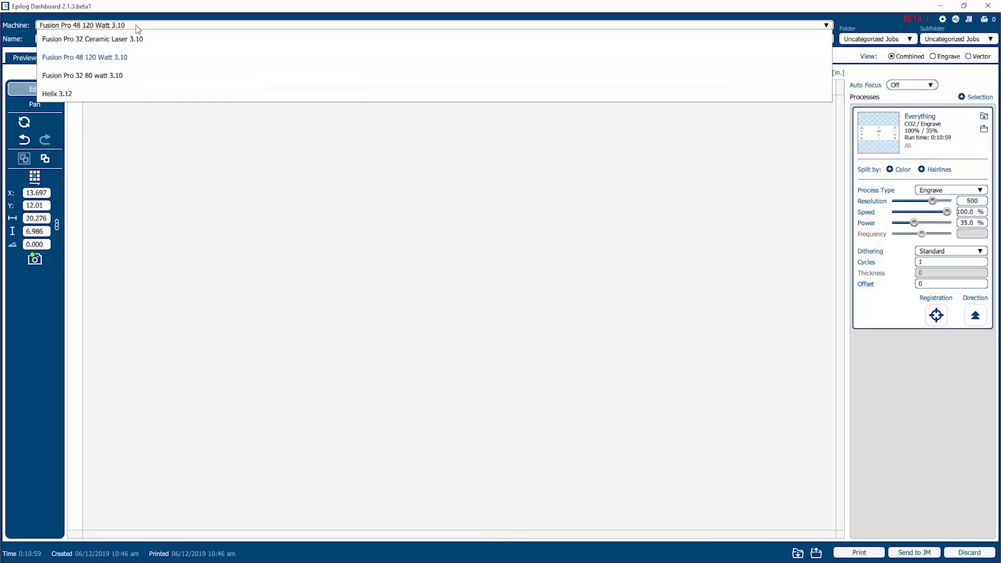
pyautogui.click(117, 58)
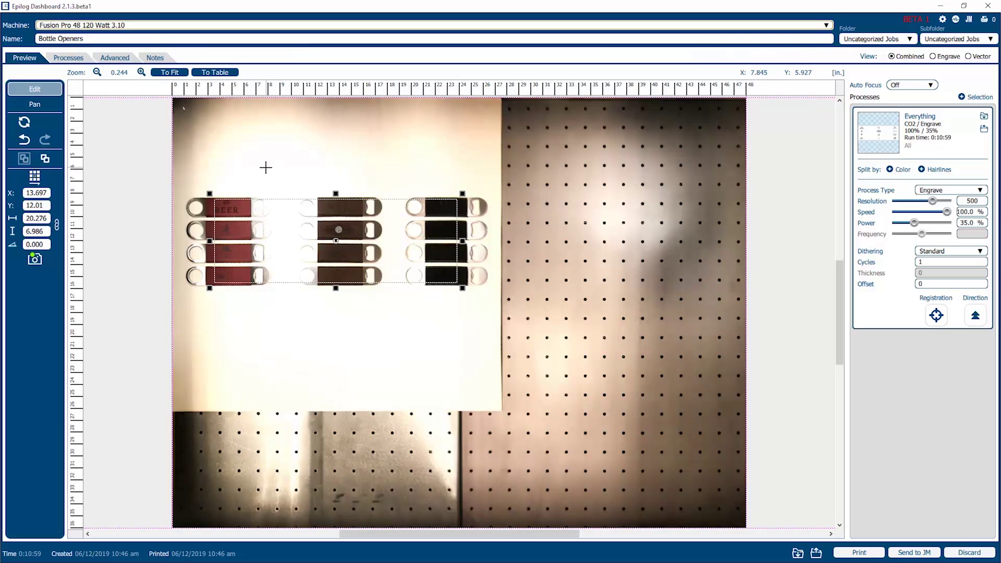
pyautogui.click(90, 39)
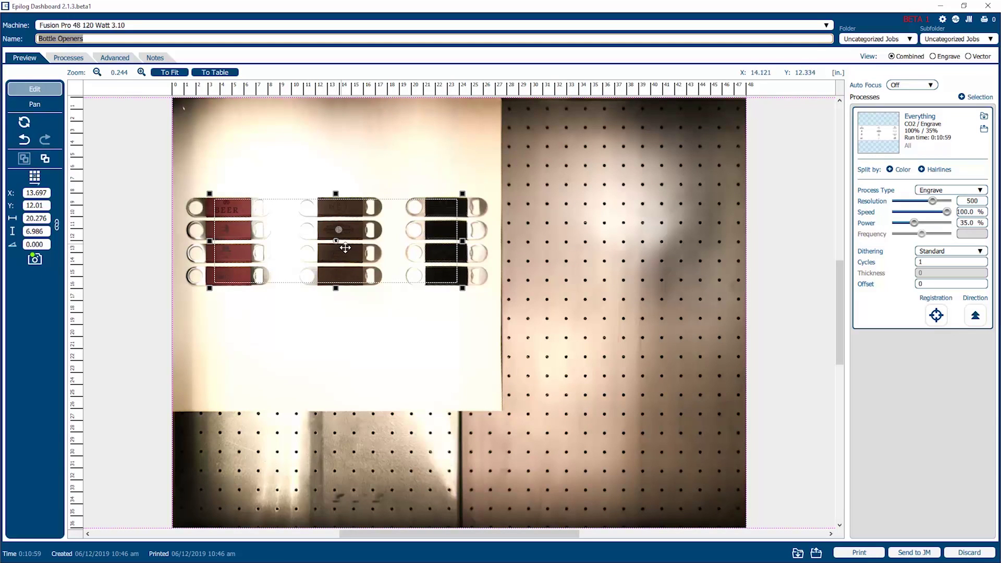
# Step: Move the logo artwork onto the empty area below the bottle openers, centred at about X 12.389, Y 21.032
pyautogui.moveTo(336, 244); pyautogui.dragTo(330, 358)
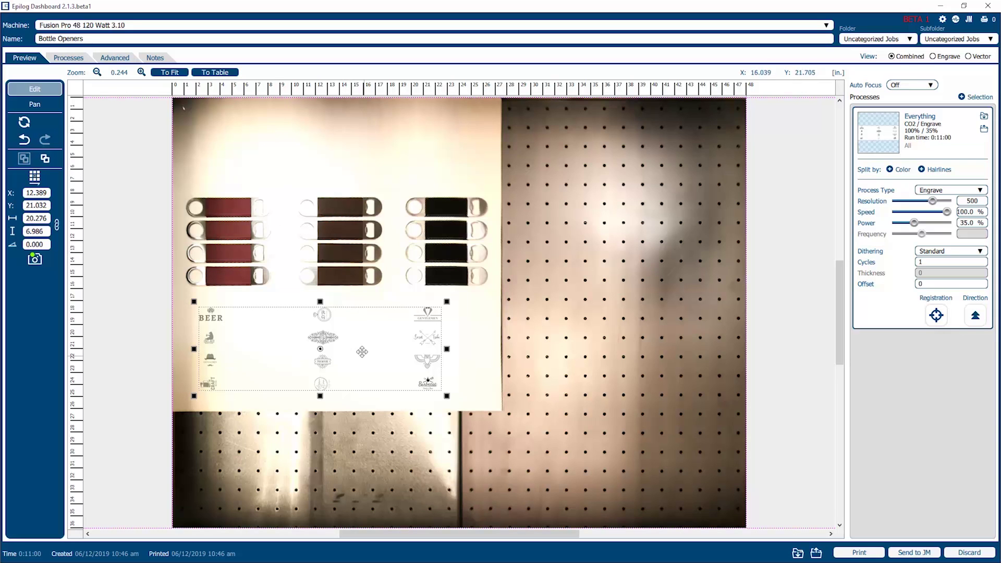
pyautogui.scroll(1, 261, 344)
pyautogui.scroll(1, 262, 344)
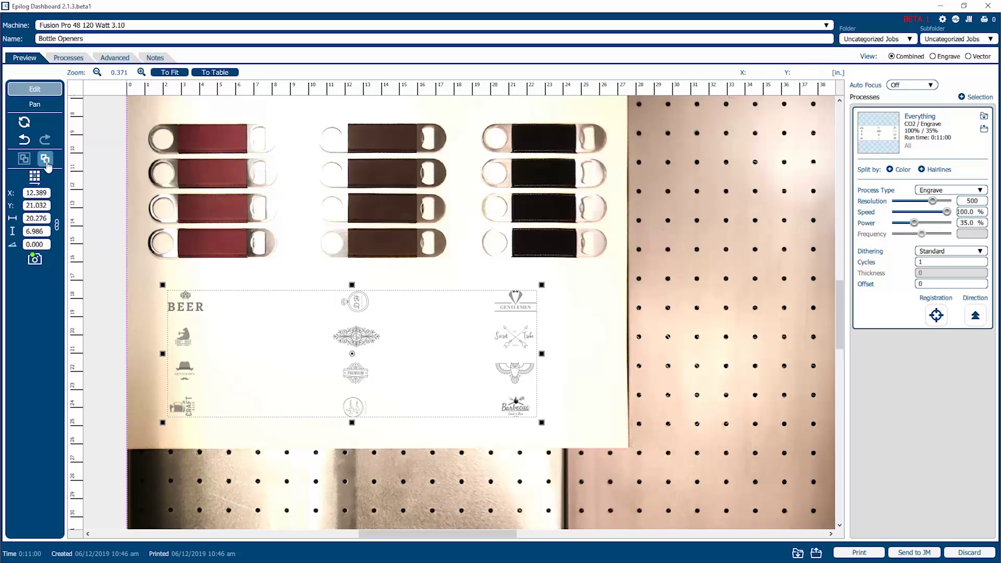
# Step: Select the BEER logo individually, and select all the logos and ungroup them
pyautogui.click(144, 284)
pyautogui.moveTo(152, 282); pyautogui.dragTo(214, 331)
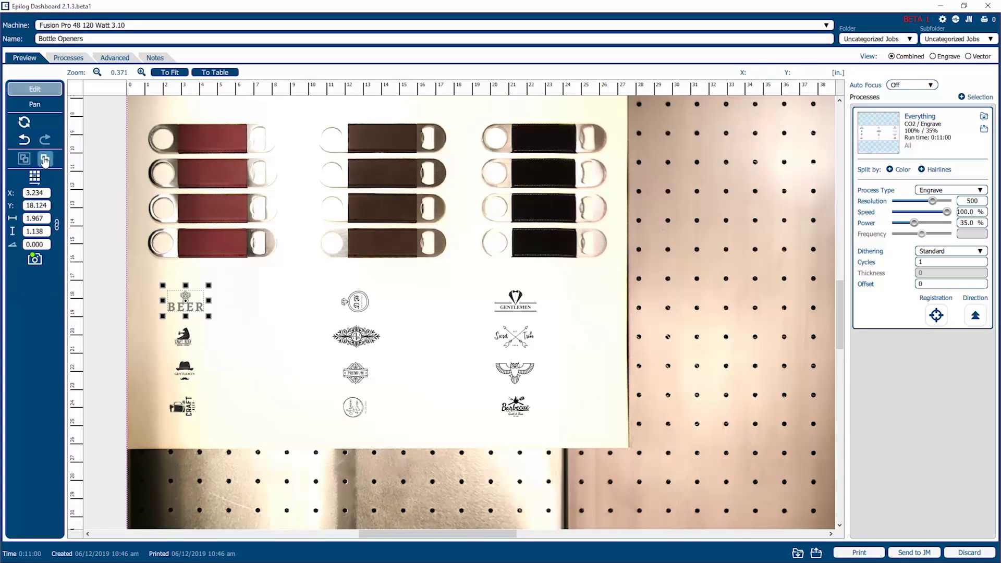
pyautogui.moveTo(144, 280); pyautogui.dragTo(568, 454)
pyautogui.click(587, 433)
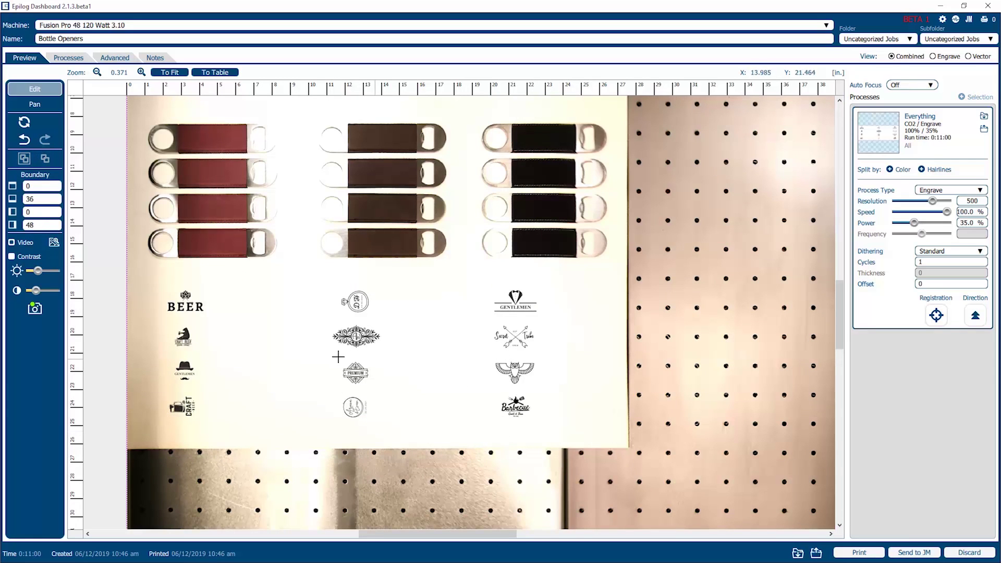
pyautogui.moveTo(153, 282); pyautogui.dragTo(569, 433)
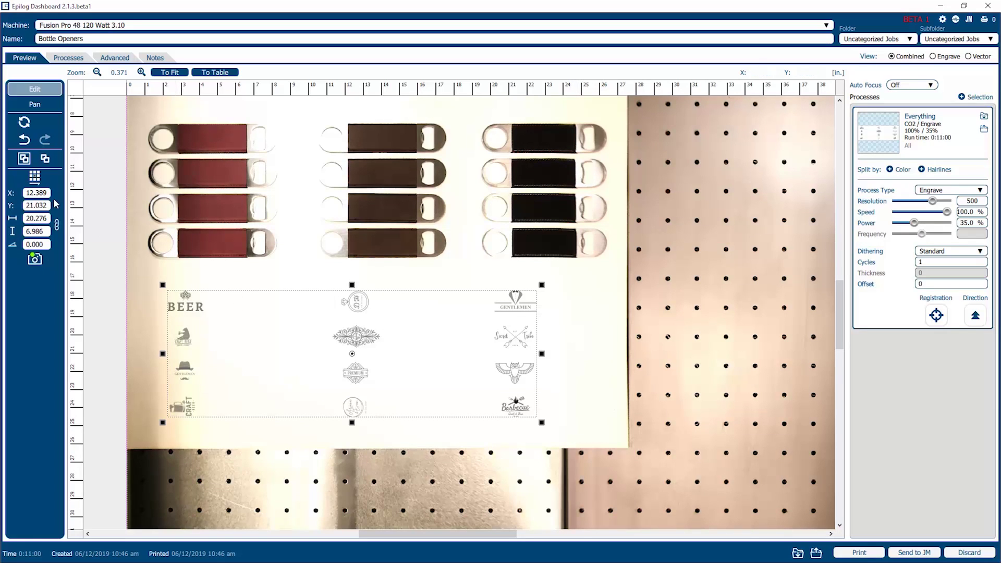
pyautogui.click(45, 159)
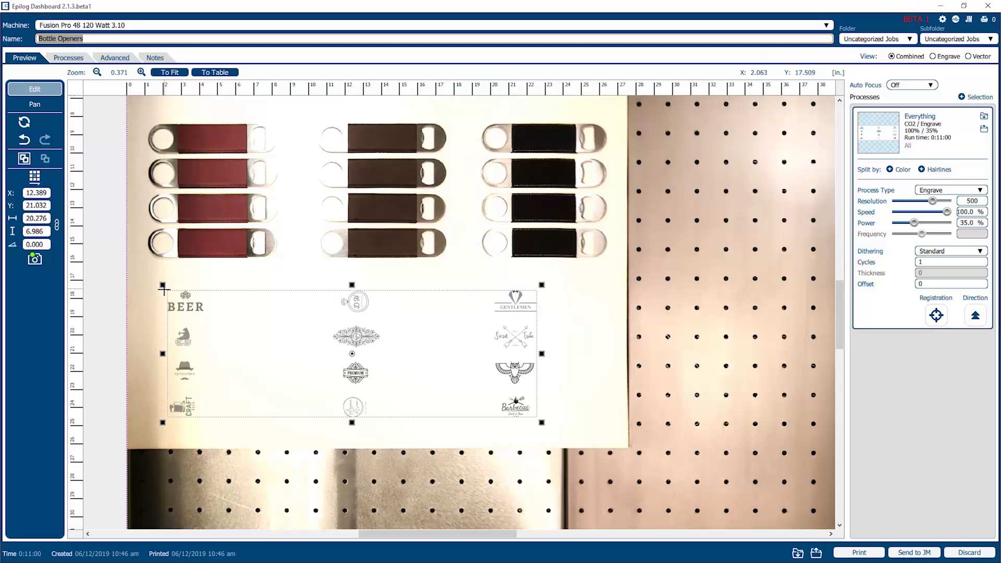
# Step: Rotate the selected logos freehand by about 2.6 degrees and set their rotation angle to exactly 90 degrees
pyautogui.moveTo(162, 293)
pyautogui.mouseDown()
pyautogui.moveTo(180, 359)
pyautogui.moveTo(205, 399)
pyautogui.moveTo(342, 438)
pyautogui.moveTo(224, 441)
pyautogui.moveTo(163, 297)
pyautogui.mouseUp()
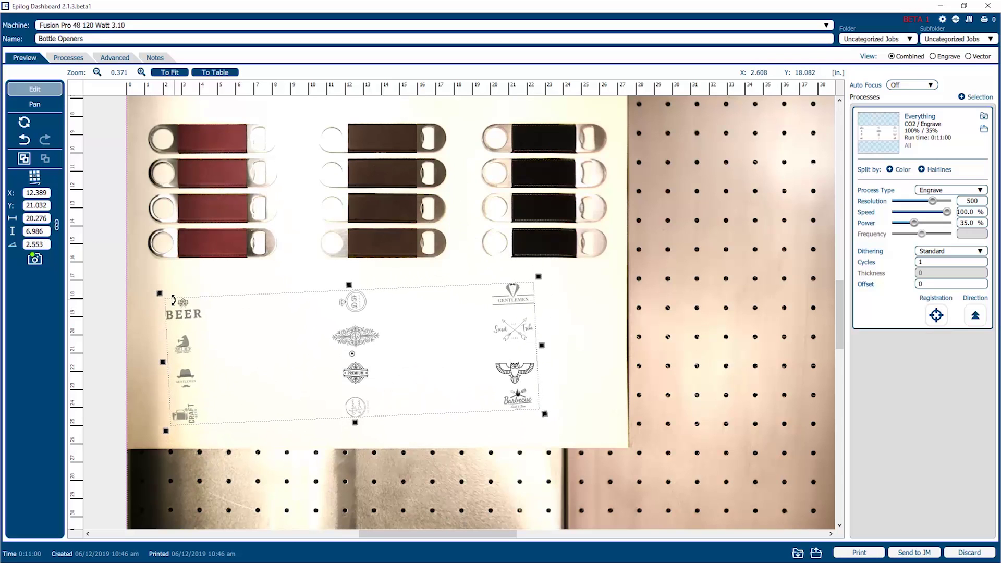
pyautogui.doubleClick(39, 247)
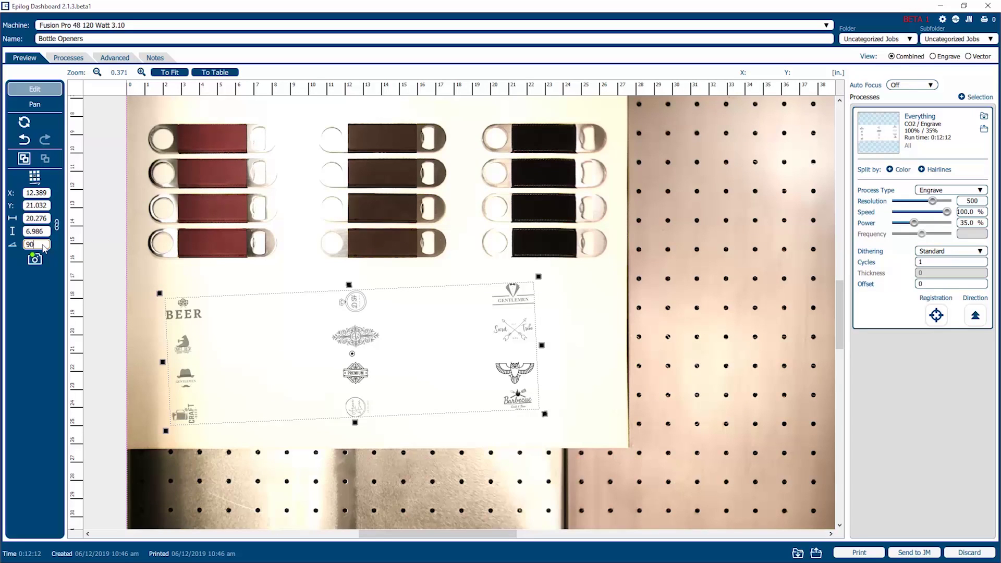
pyautogui.press('Return')
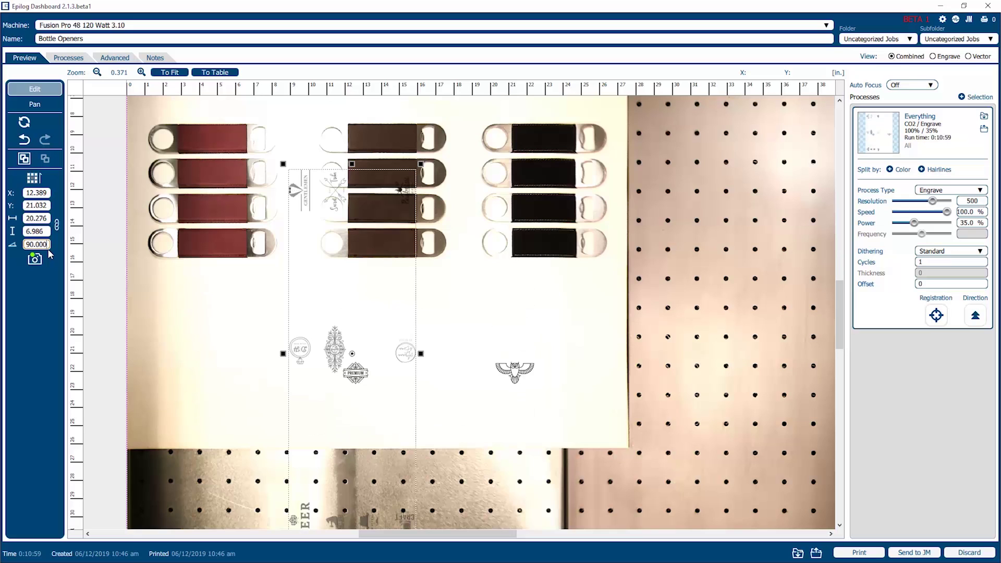
# Step: Set the rotation angle of the selected logos back to 0
pyautogui.press('BackSpace')
pyautogui.press('BackSpace')
pyautogui.press('Return')
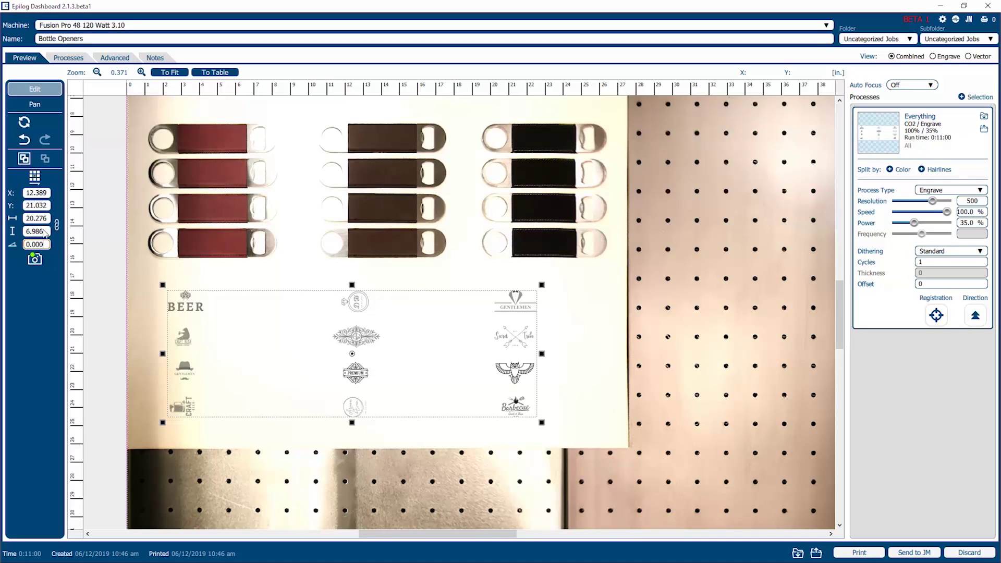
# Step: Group all the logos and move them onto the bottle openers, centred at about X 13.535, Y 12.034
pyautogui.click(410, 378)
pyautogui.moveTo(177, 311); pyautogui.dragTo(607, 436)
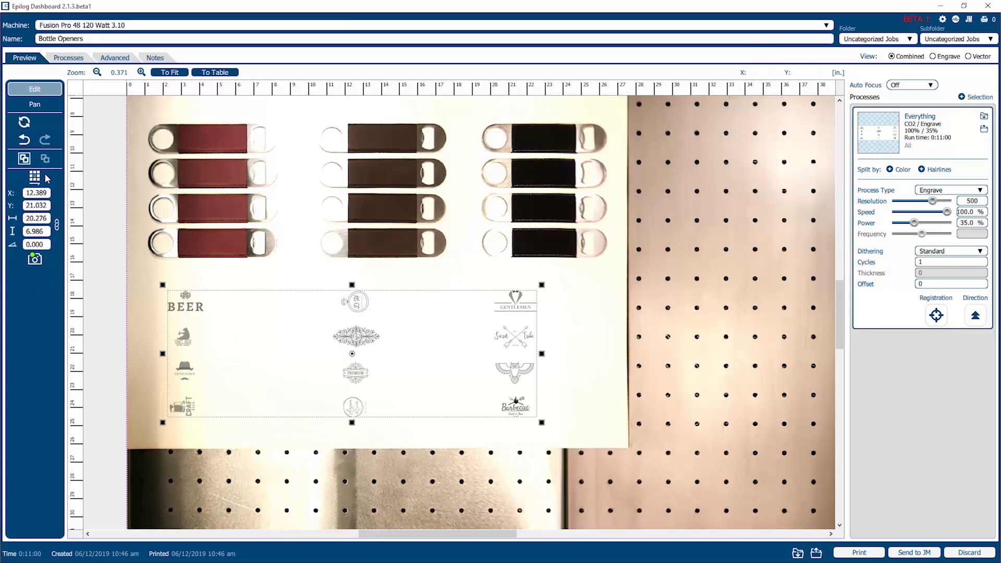
pyautogui.click(400, 373)
pyautogui.moveTo(139, 273); pyautogui.dragTo(565, 436)
pyautogui.moveTo(416, 366); pyautogui.dragTo(440, 207)
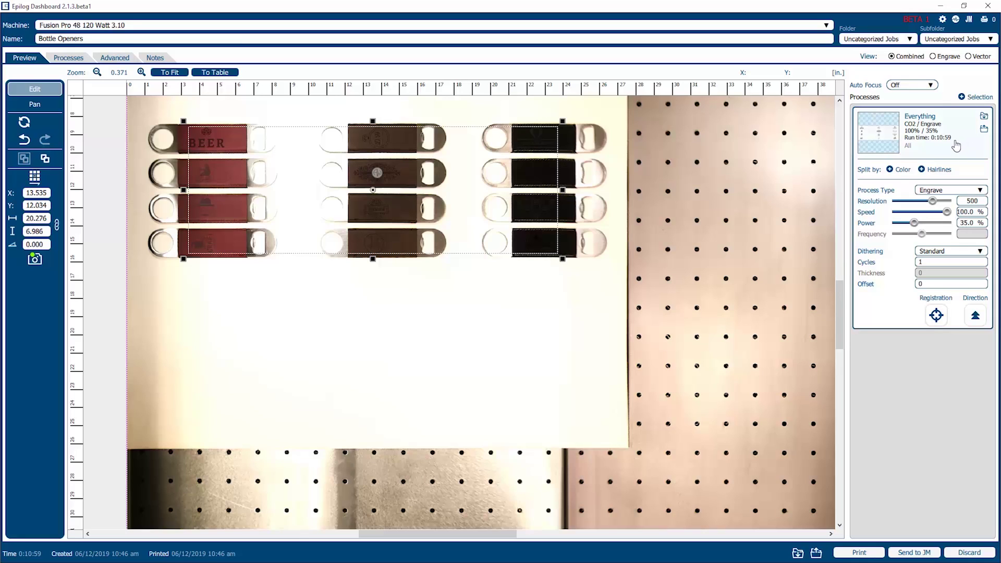
# Step: Switch the process type to Vector and back to Engrave
pyautogui.click(950, 196)
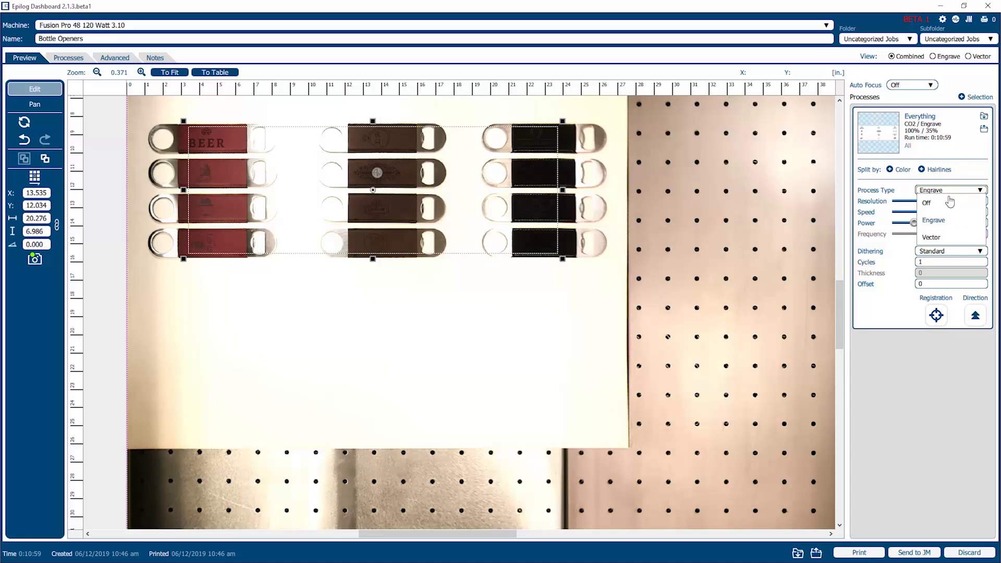
pyautogui.click(945, 240)
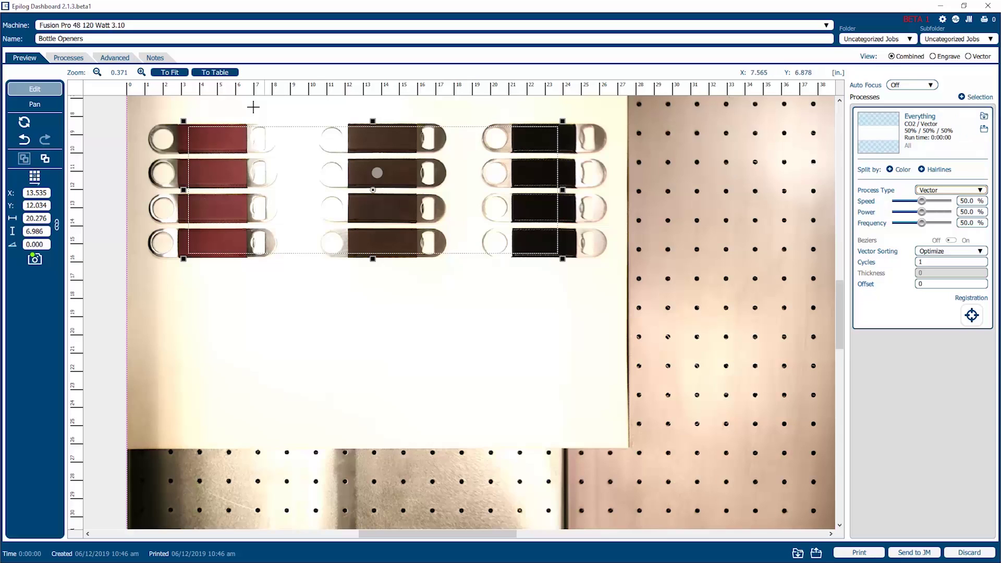
pyautogui.click(949, 191)
pyautogui.click(933, 220)
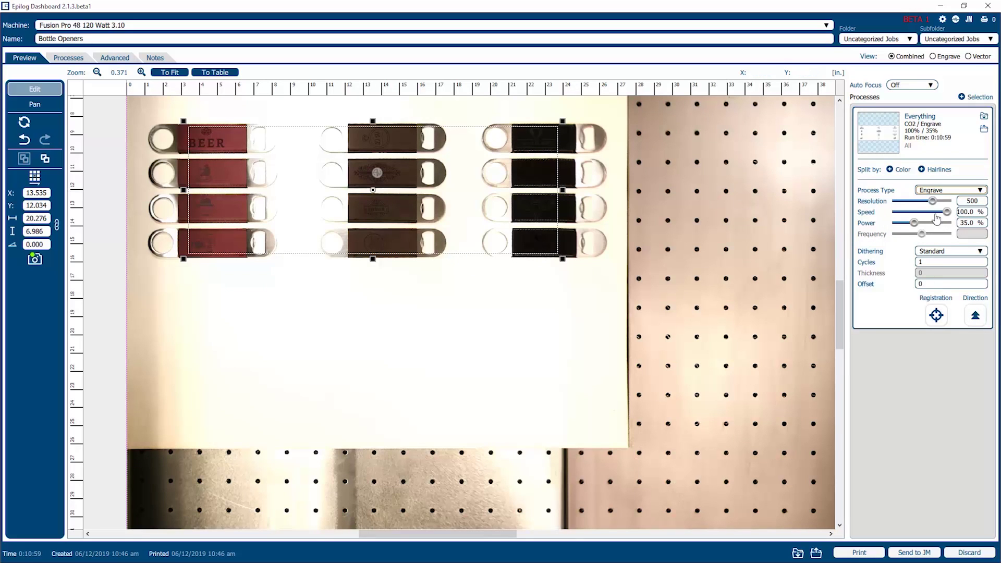
# Step: Lower the engraving resolution to 400 and return it to 500
pyautogui.moveTo(934, 202); pyautogui.dragTo(924, 205)
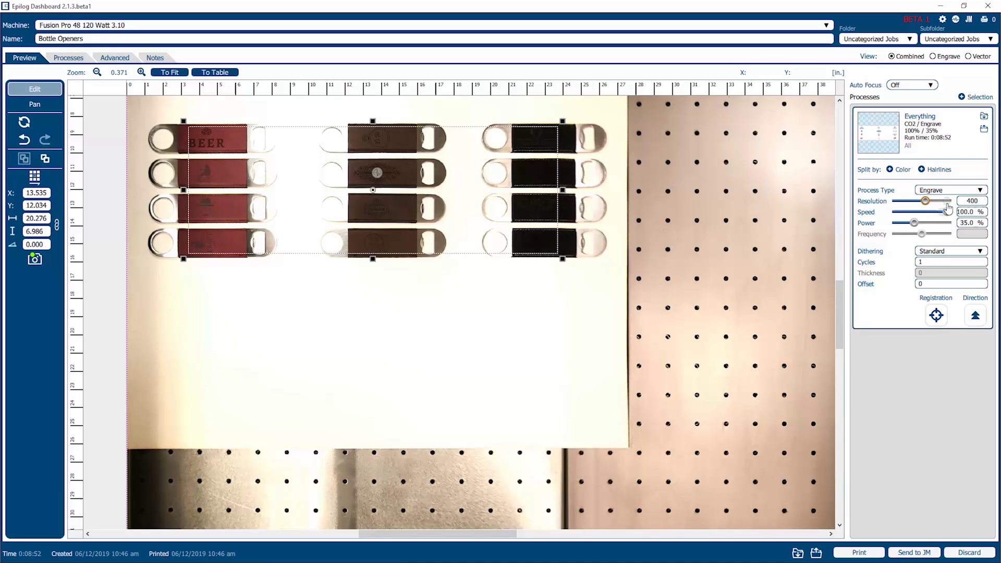
pyautogui.doubleClick(981, 204)
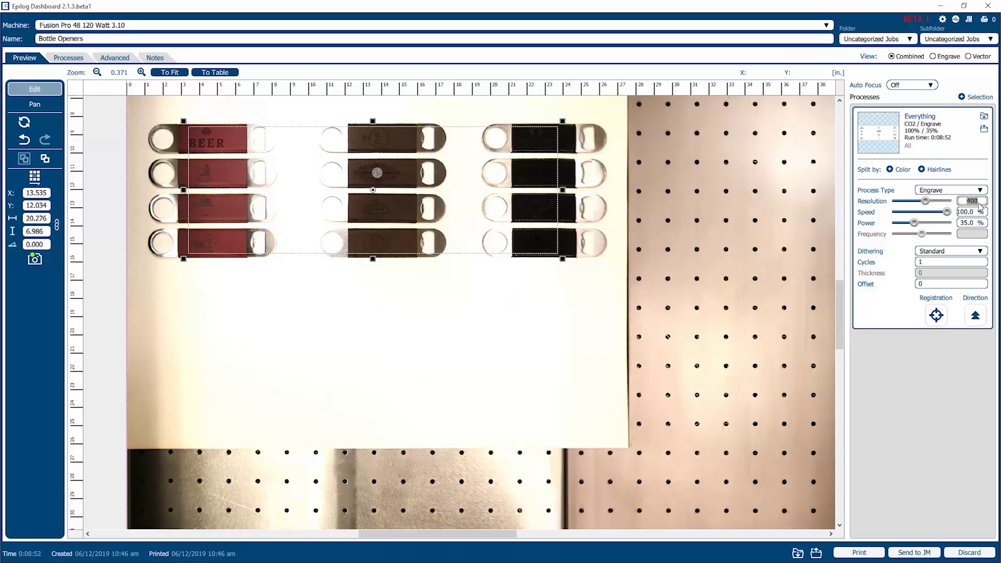
pyautogui.click(979, 203)
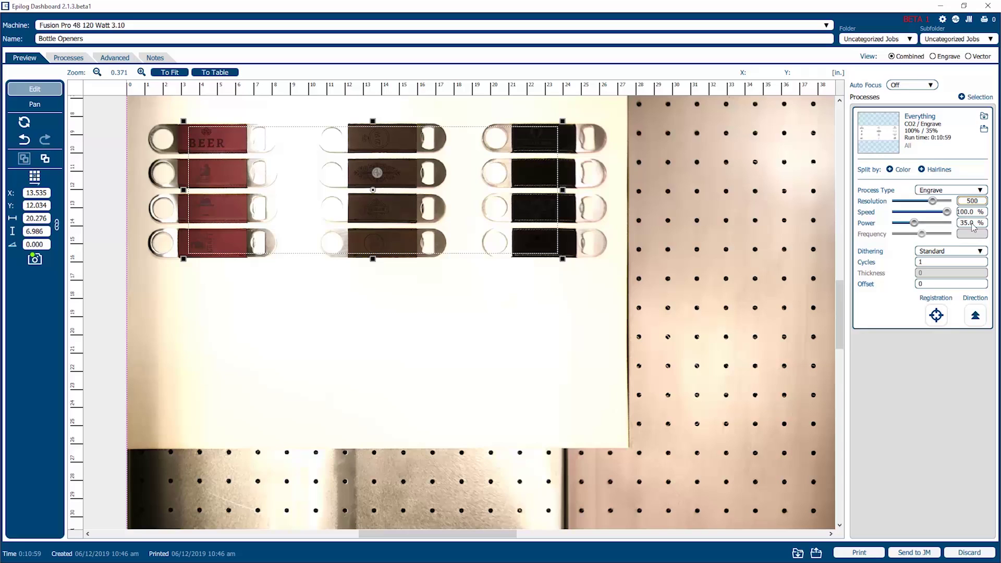
# Step: Raise the engraving power to 50% and return it to 35%
pyautogui.moveTo(911, 223); pyautogui.dragTo(922, 223)
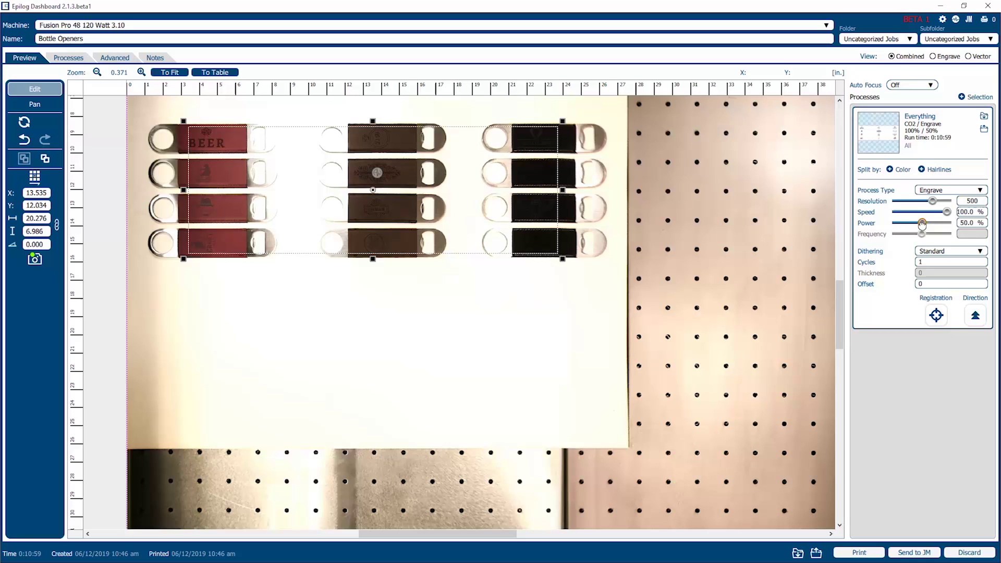
pyautogui.doubleClick(976, 223)
pyautogui.write('3')
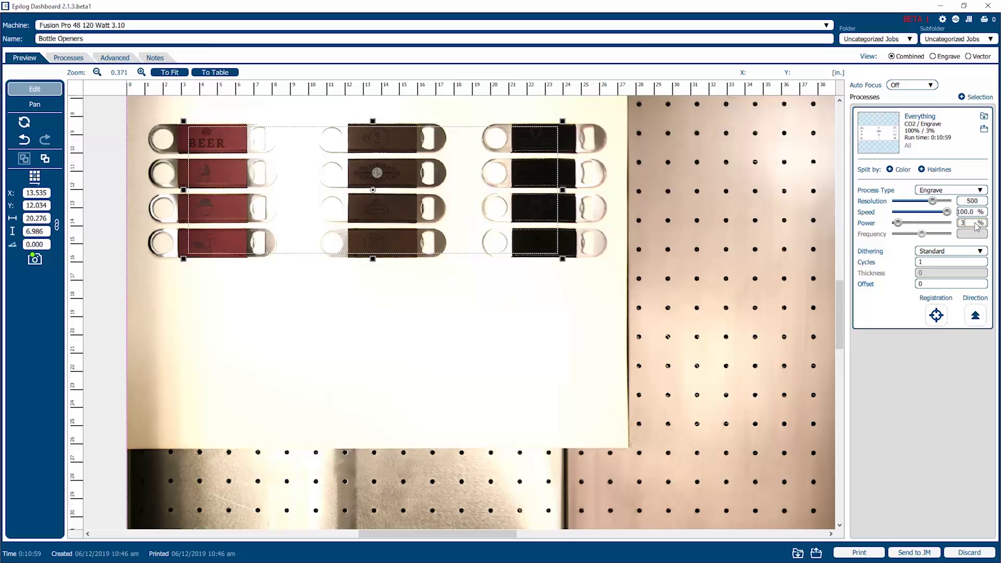
pyautogui.write('5')
# Step: Choose Standard dithering, and change the number of cycles to 3 and back to 1
pyautogui.click(981, 251)
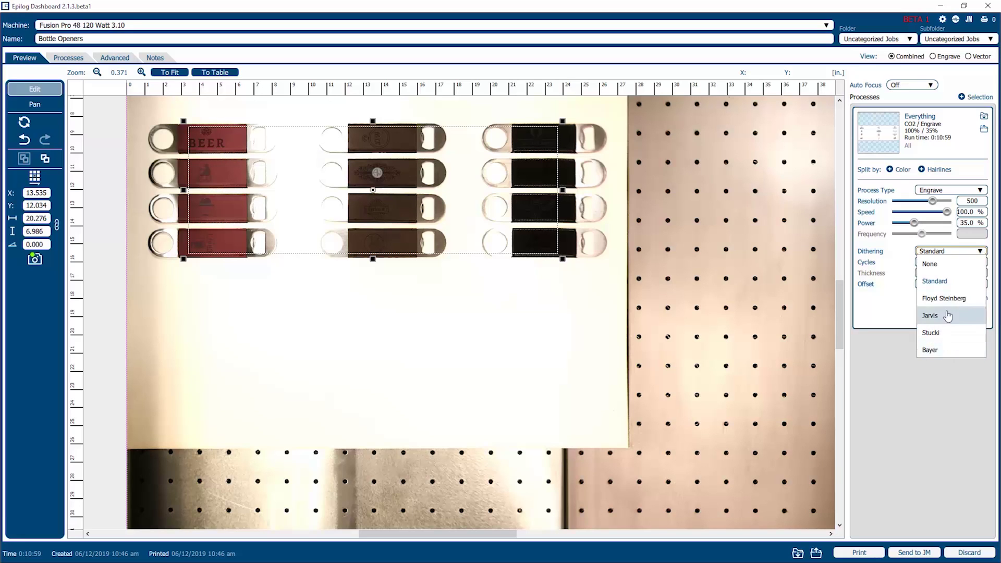
pyautogui.click(944, 282)
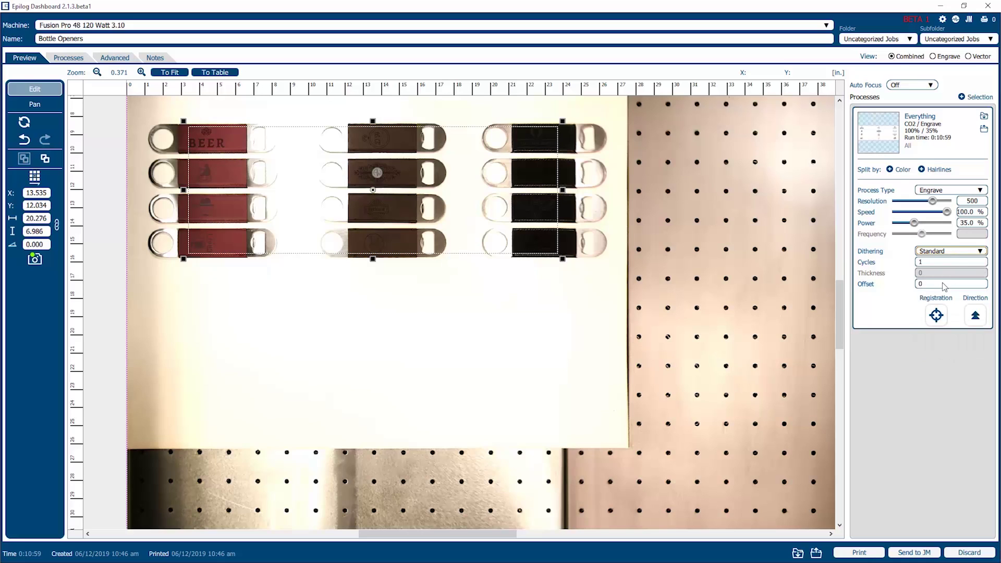
pyautogui.doubleClick(921, 263)
pyautogui.write('3')
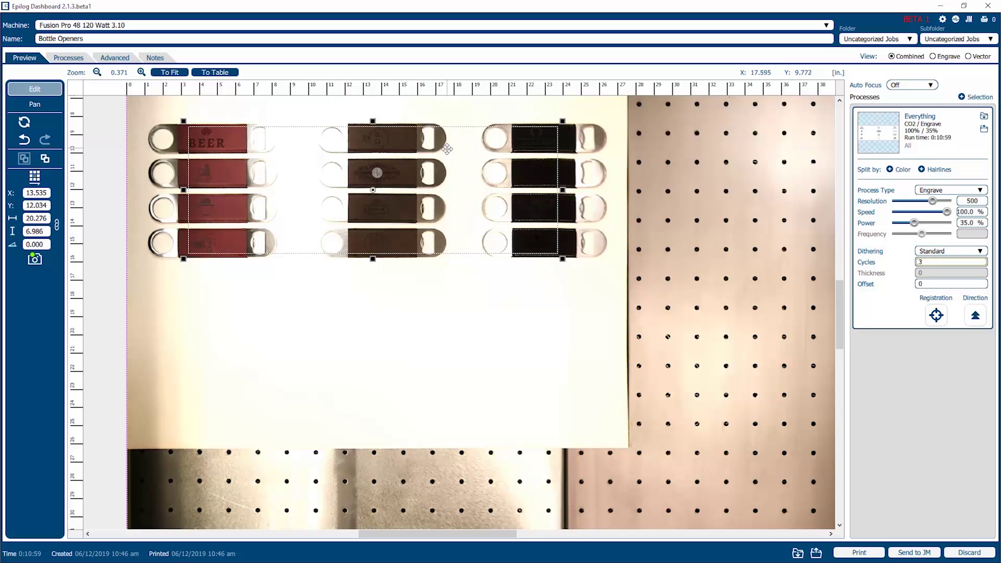
pyautogui.doubleClick(918, 262)
pyautogui.write('1')
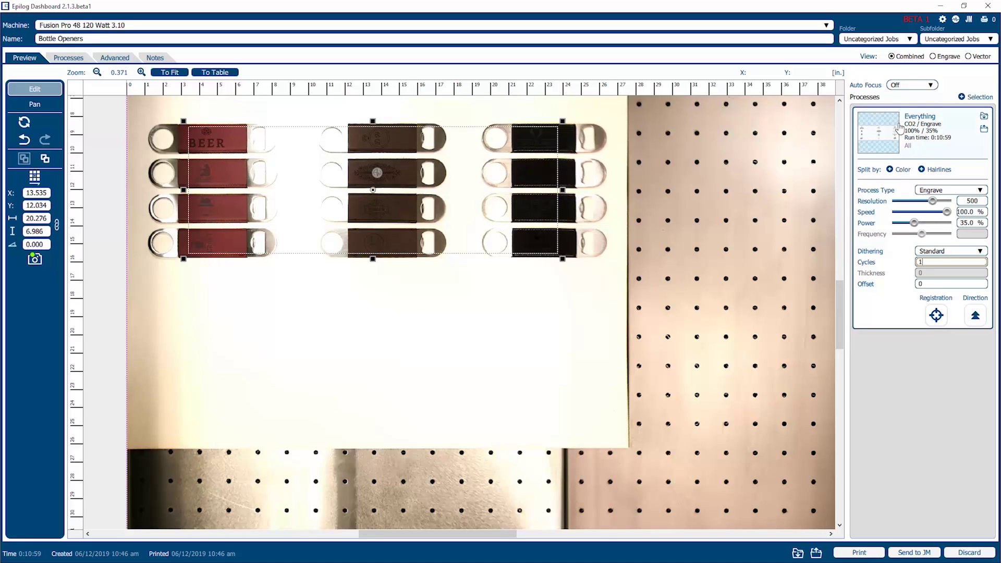
# Step: Set Auto Focus to Thickness and enter a material thickness of 0.5 for the engraving process
pyautogui.click(919, 86)
pyautogui.click(908, 116)
pyautogui.click(926, 275)
pyautogui.write('0.5')
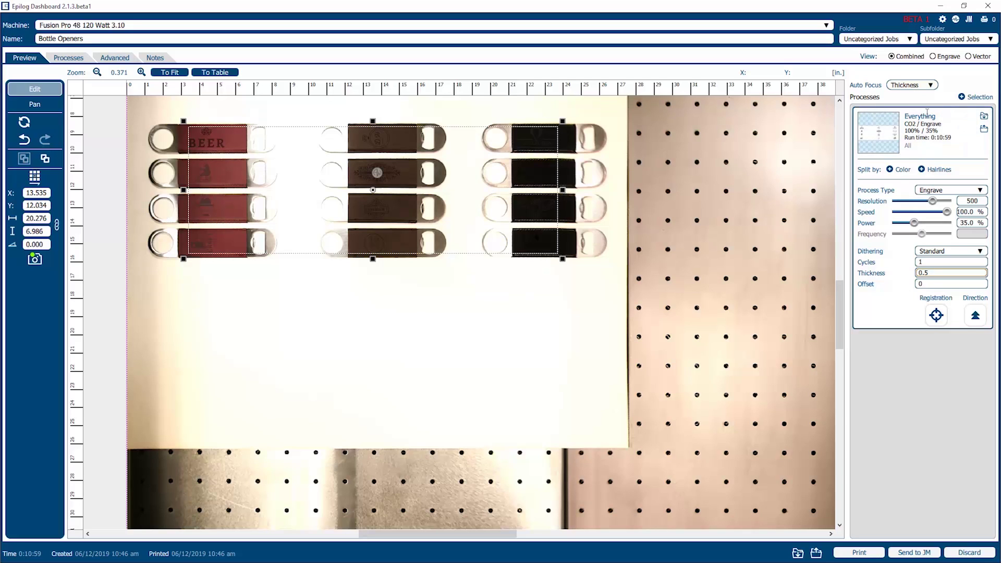
# Step: Turn Auto Focus off and print the Bottle Openers job to the laser
pyautogui.click(913, 86)
pyautogui.click(907, 99)
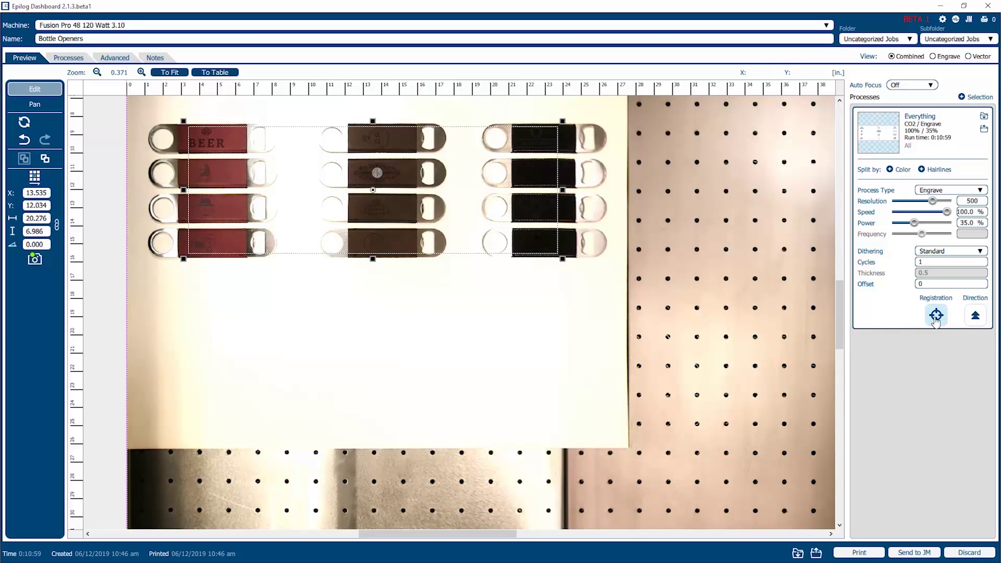
pyautogui.click(860, 552)
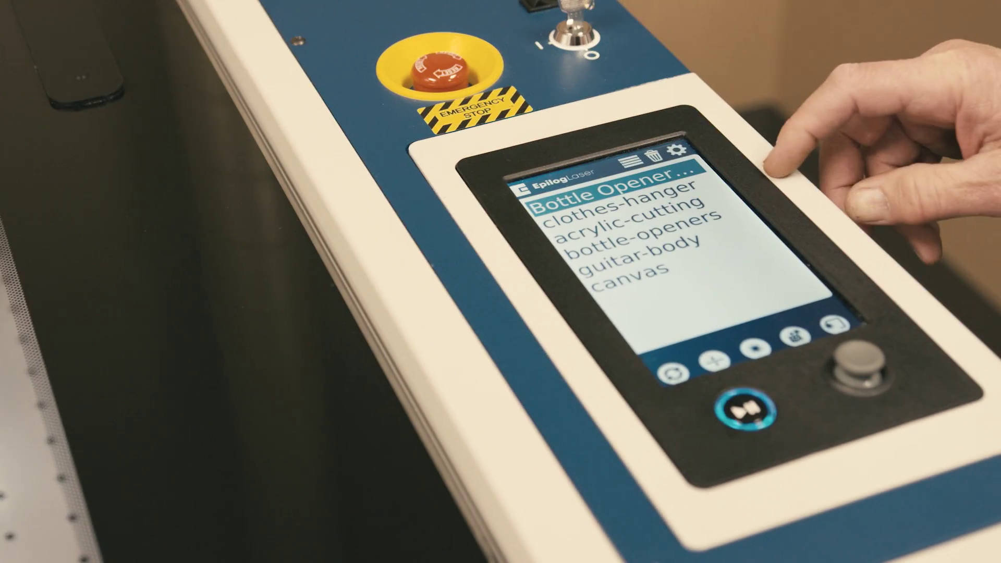
pyautogui.click(688, 189)
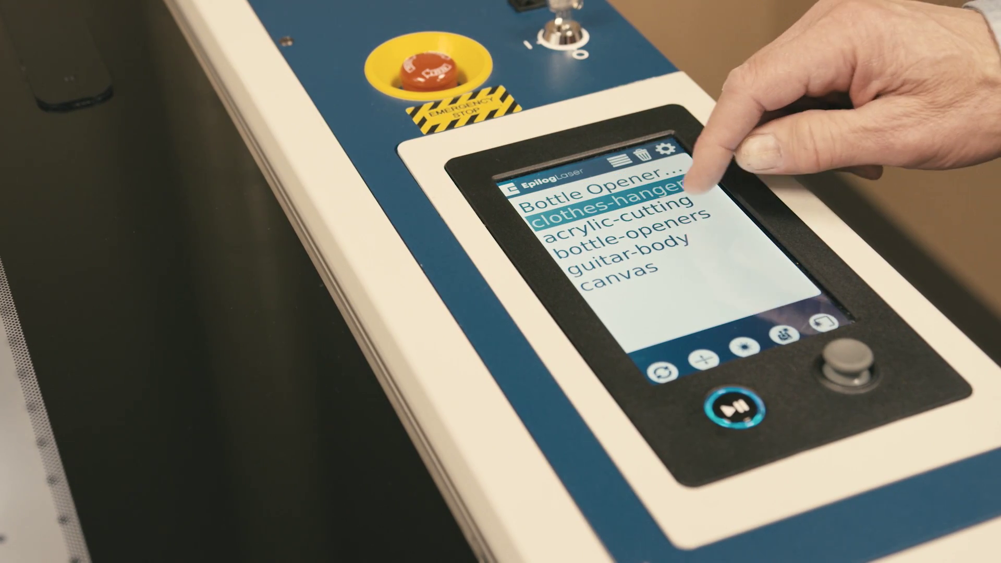
pyautogui.click(693, 208)
pyautogui.click(682, 234)
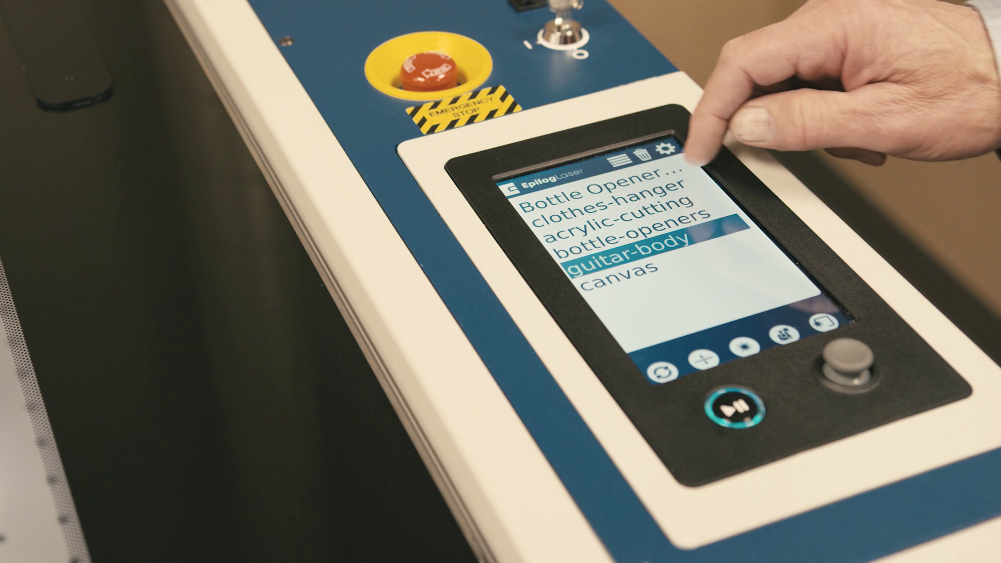
pyautogui.click(672, 176)
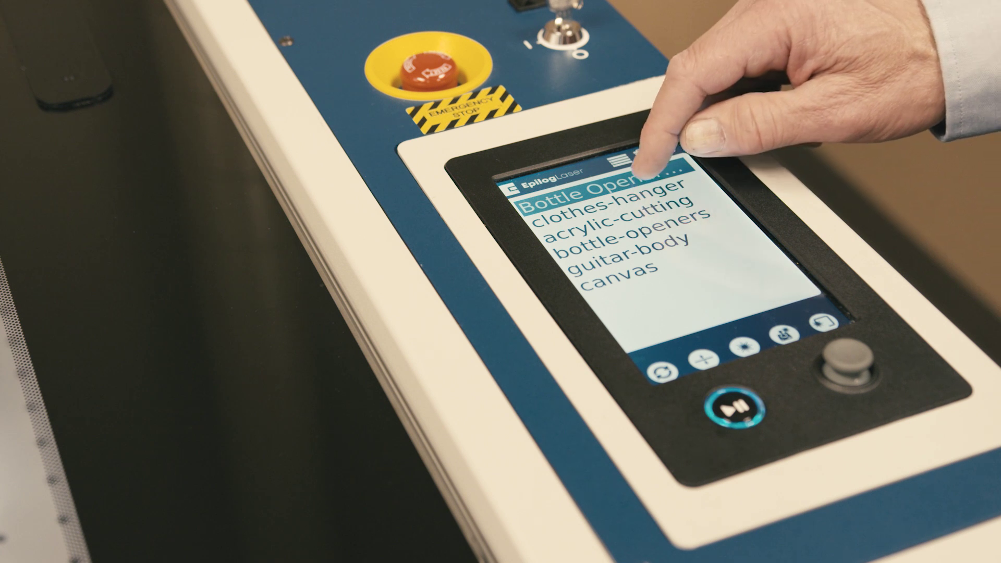
pyautogui.click(646, 174)
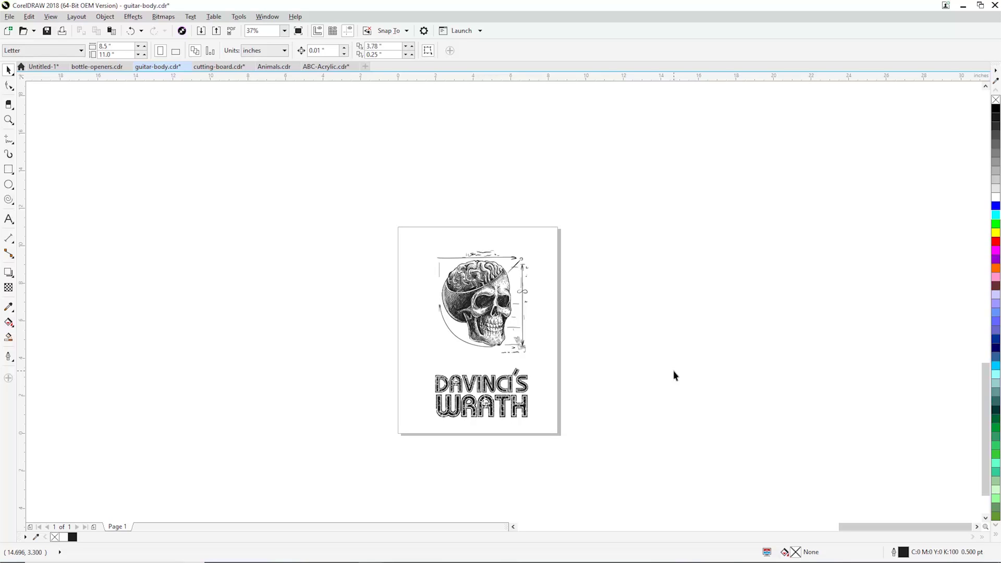
pyautogui.scroll(2, 543, 333)
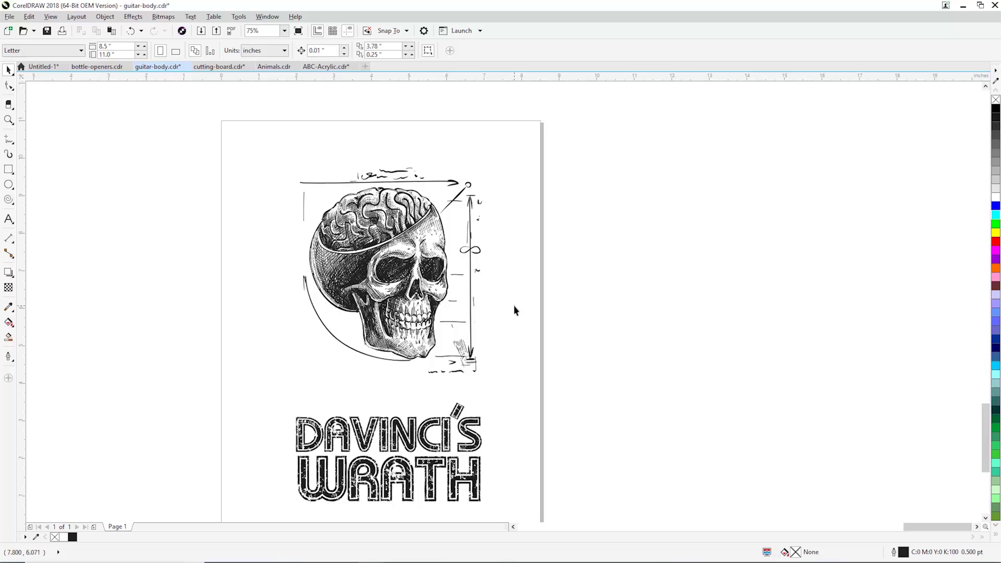
# Step: Print the guitar-body drawing to Epilog Dashboard and extend the job boundary to about 32.513 in wide and 31.075 in high
pyautogui.scroll(-2, 514, 310)
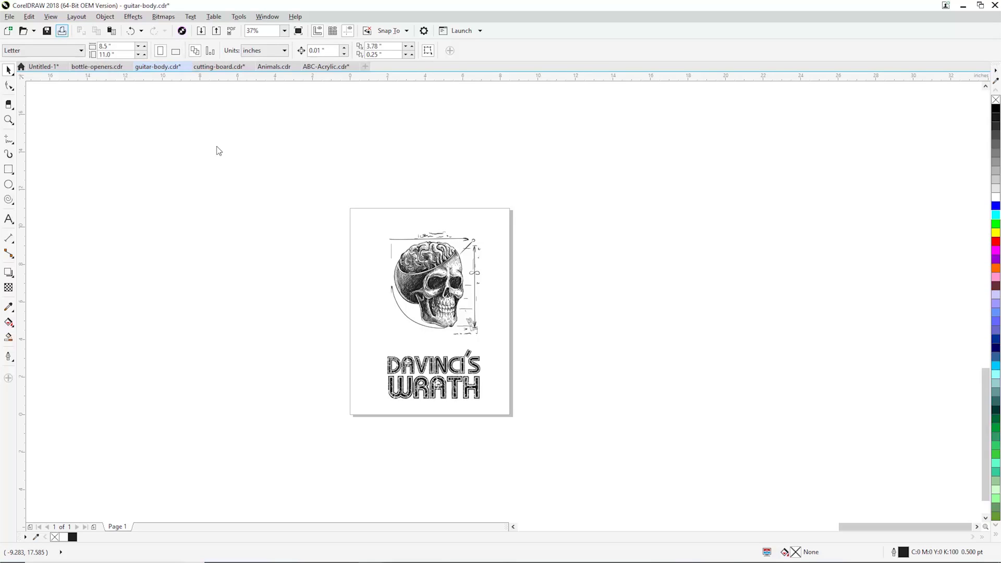
pyautogui.click(394, 400)
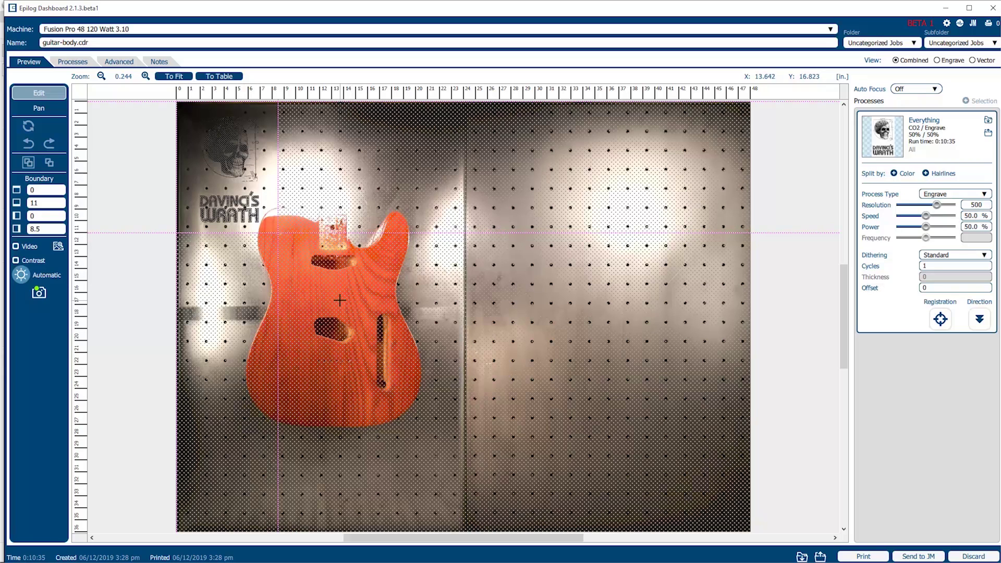
pyautogui.moveTo(279, 209); pyautogui.dragTo(565, 210)
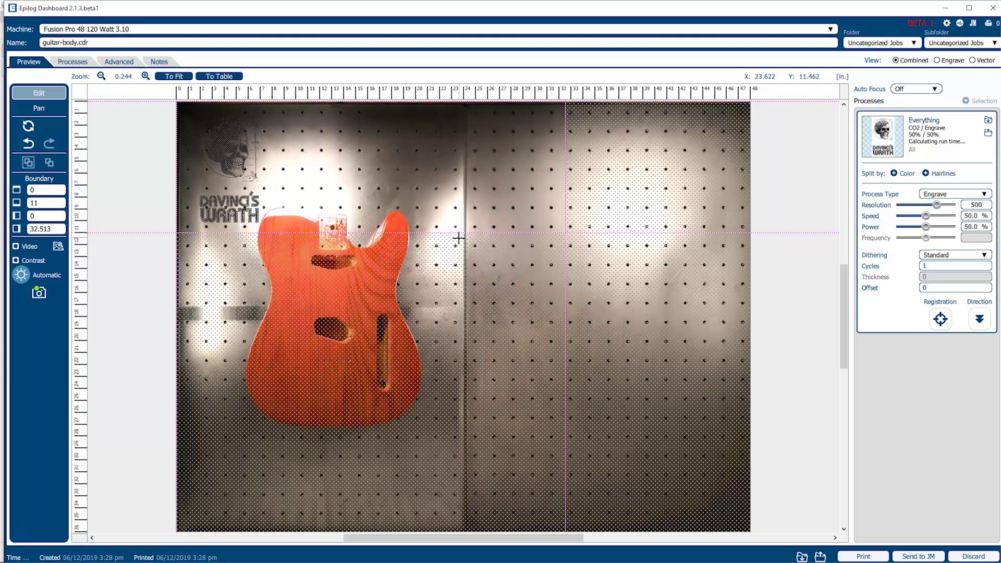
pyautogui.moveTo(455, 234); pyautogui.dragTo(422, 473)
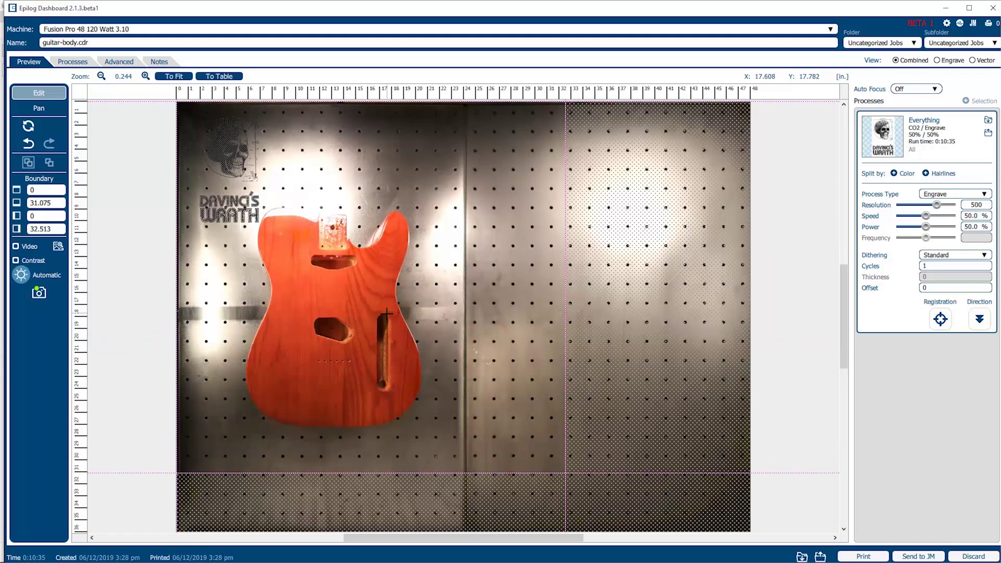
# Step: Move the combined artwork onto the guitar body's lower half at about X 10.037, Y 21.386, and ungroup it
pyautogui.moveTo(232, 151); pyautogui.dragTo(302, 334)
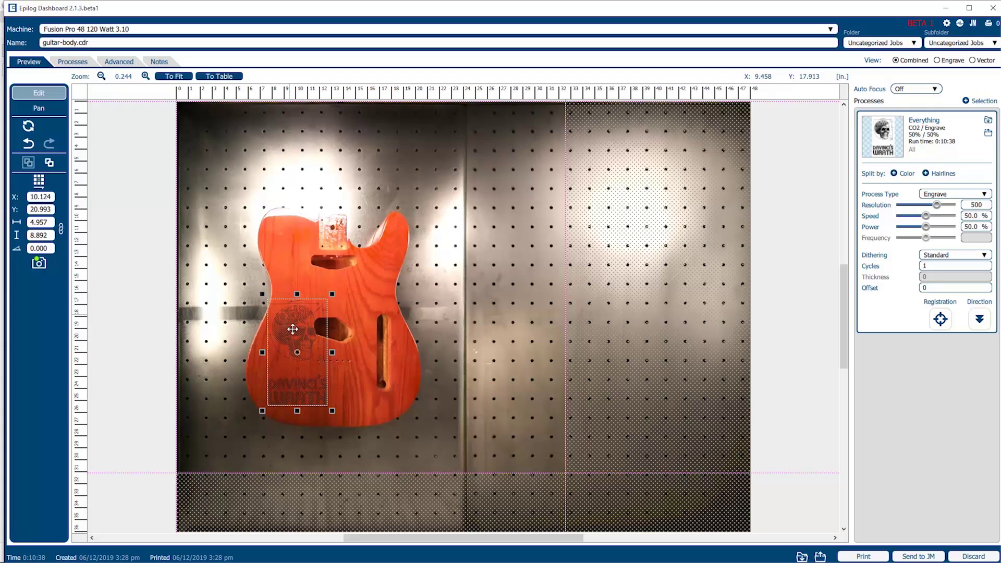
pyautogui.moveTo(305, 326); pyautogui.dragTo(304, 331)
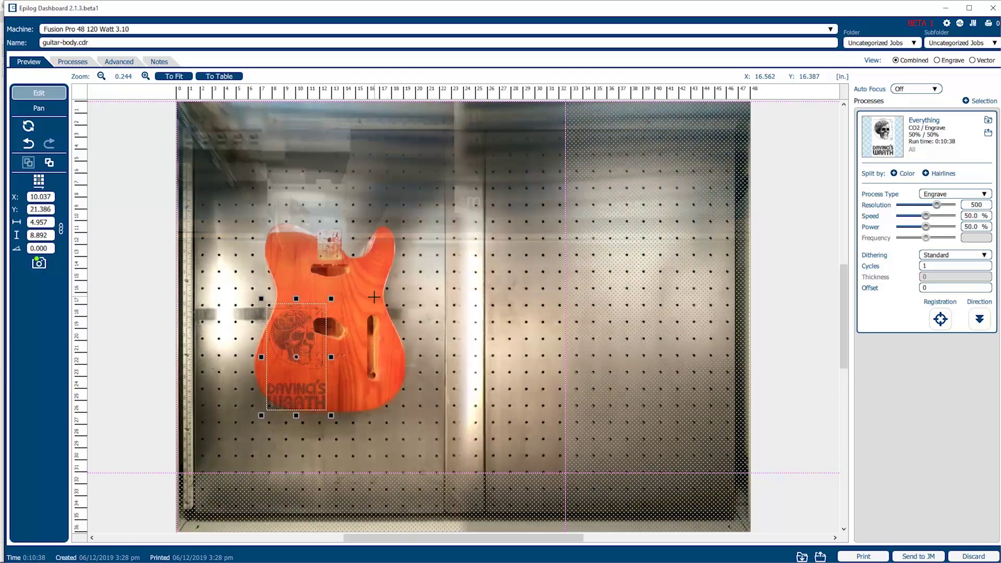
pyautogui.scroll(1, 296, 337)
pyautogui.scroll(2, 298, 339)
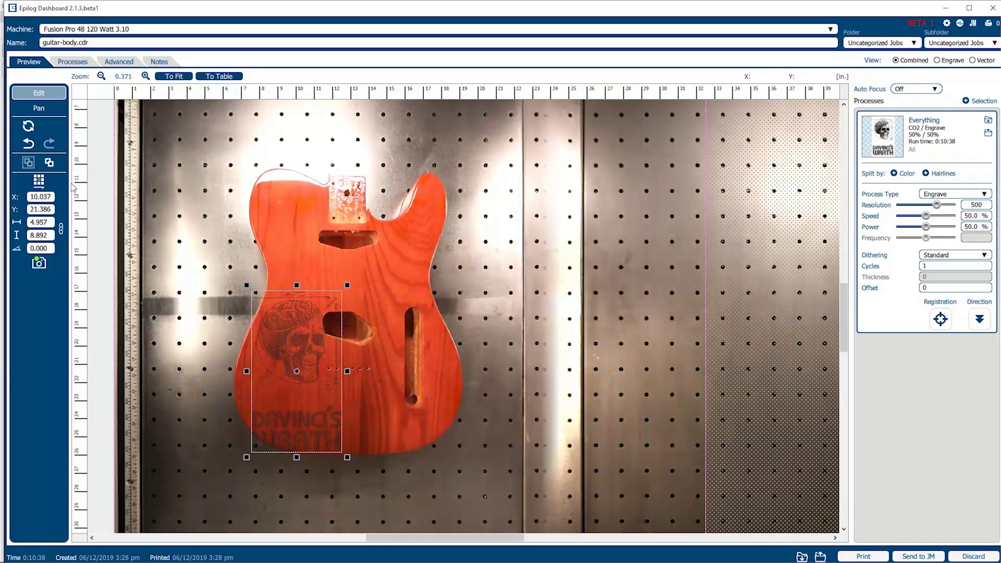
pyautogui.click(49, 162)
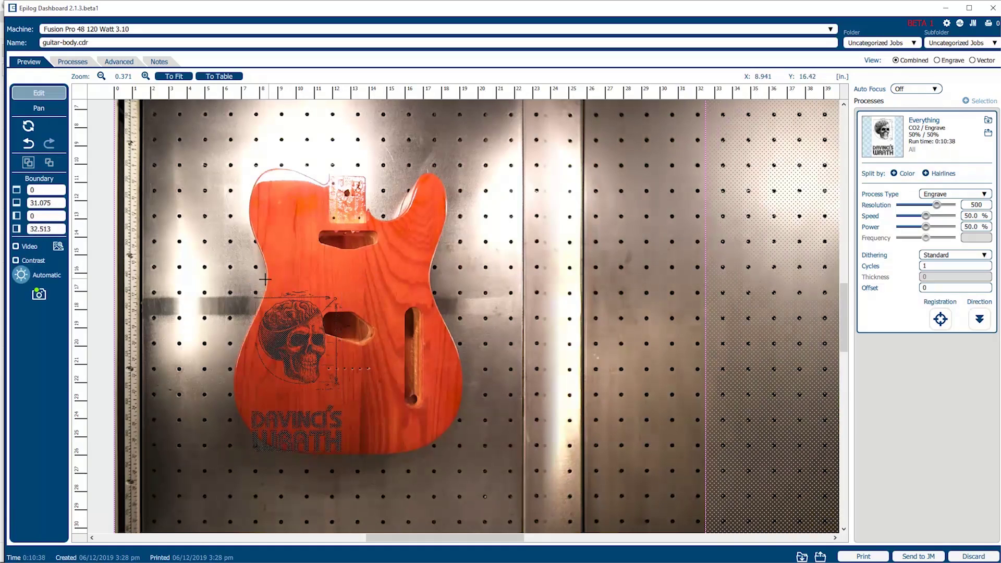
# Step: Group the skull drawing and the DaVinci's Wrath lettering as two separate objects
pyautogui.moveTo(236, 283); pyautogui.dragTo(377, 394)
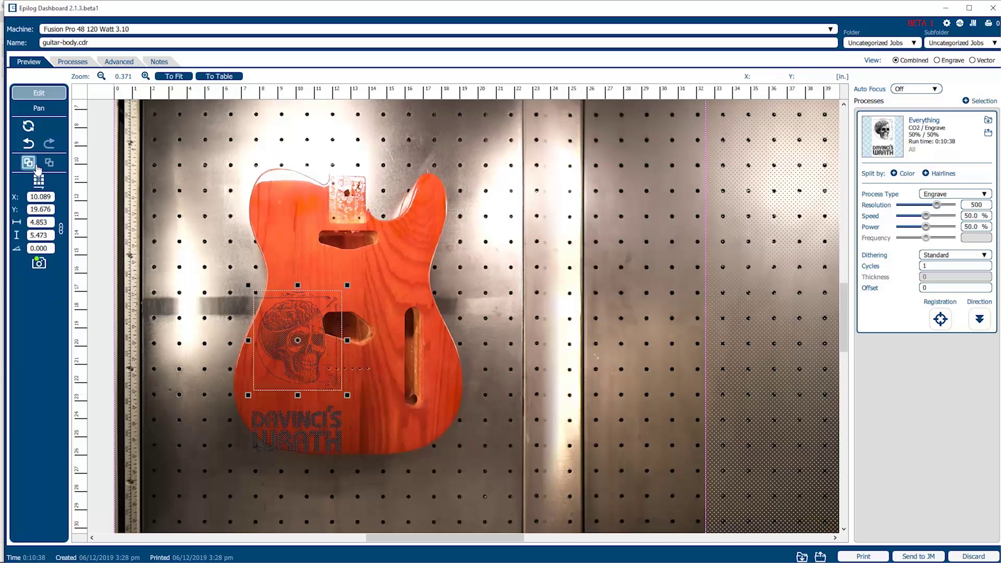
pyautogui.click(230, 401)
pyautogui.moveTo(237, 406); pyautogui.dragTo(362, 473)
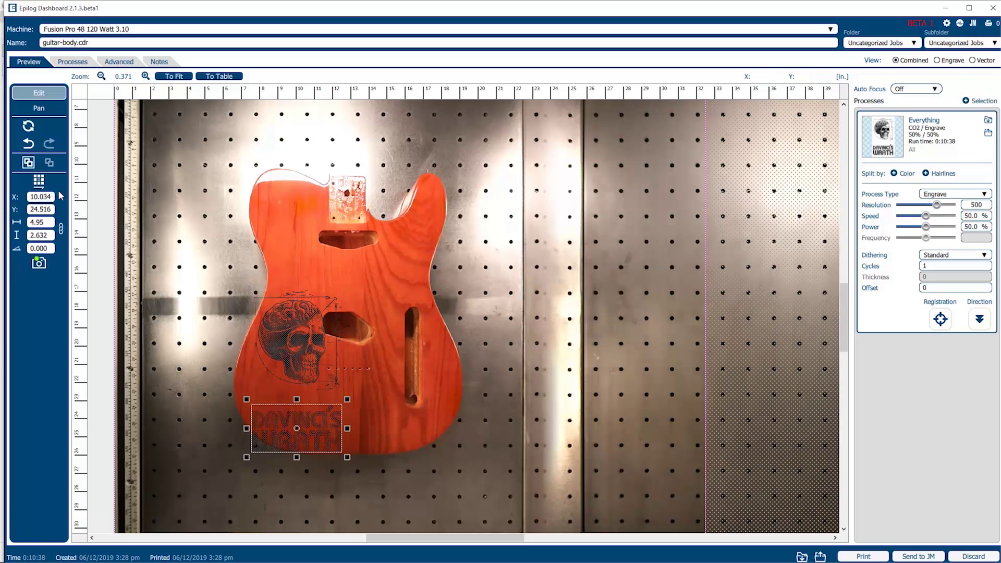
# Step: Place the skull and the lettering side by side on the lower guitar body and rotate the lettering 90 degrees
pyautogui.moveTo(321, 423); pyautogui.dragTo(421, 409)
pyautogui.moveTo(298, 337); pyautogui.dragTo(282, 382)
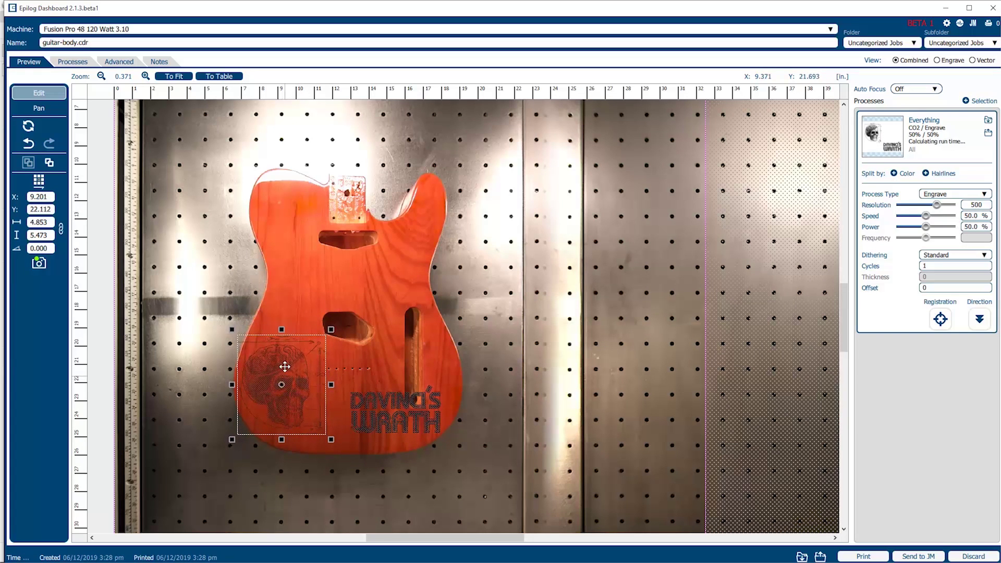
pyautogui.click(411, 424)
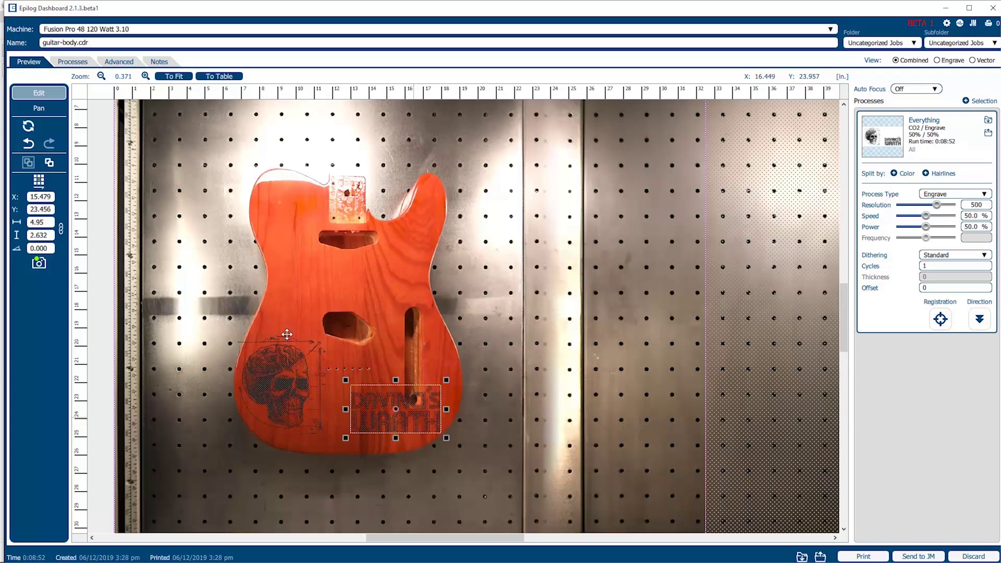
pyautogui.click(52, 249)
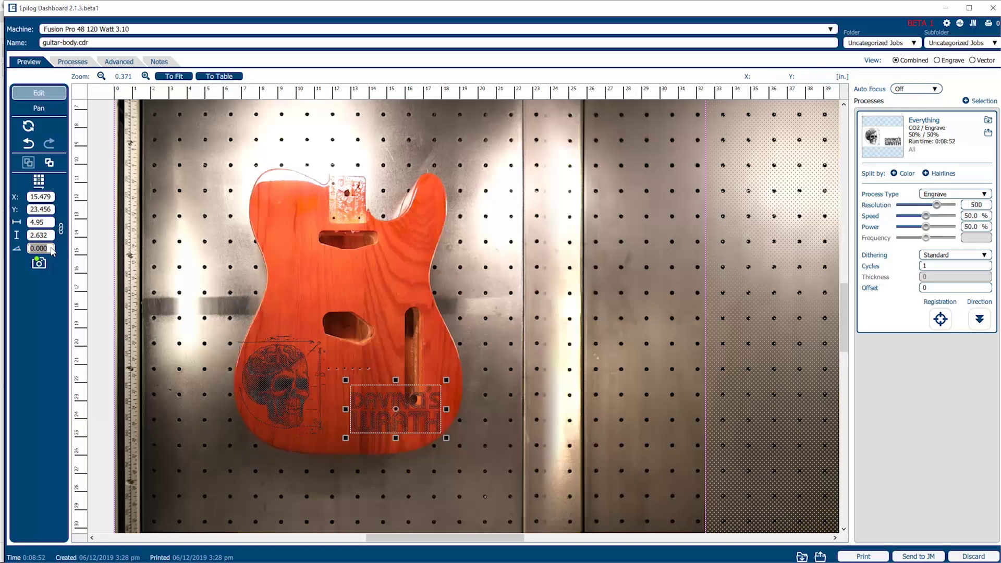
pyautogui.write('90')
pyautogui.press('Return')
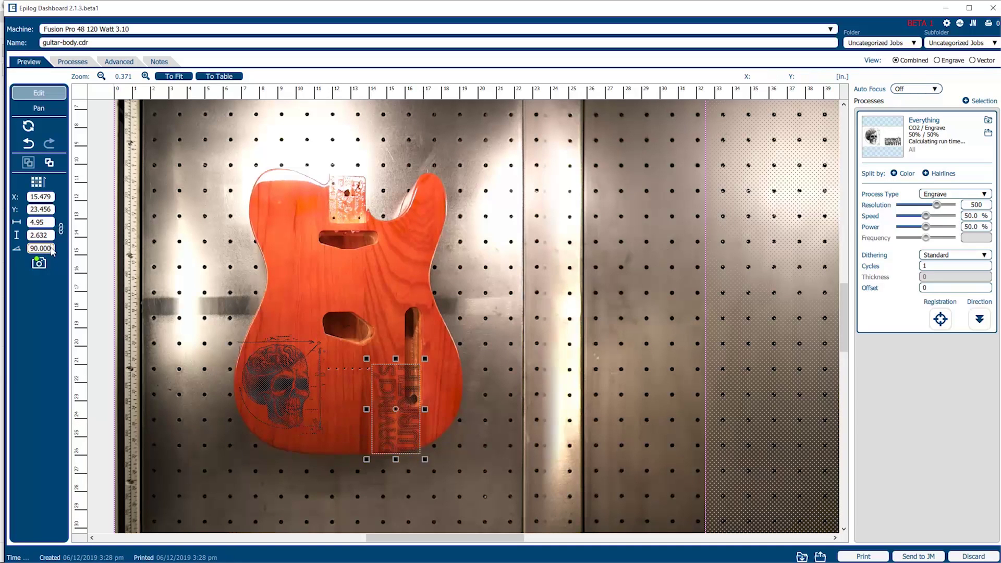
# Step: Position the rotated lettering between the skull and the long slot, with the skull at about X 9.974, Y 22.14
pyautogui.moveTo(397, 441); pyautogui.dragTo(355, 426)
pyautogui.click(451, 427)
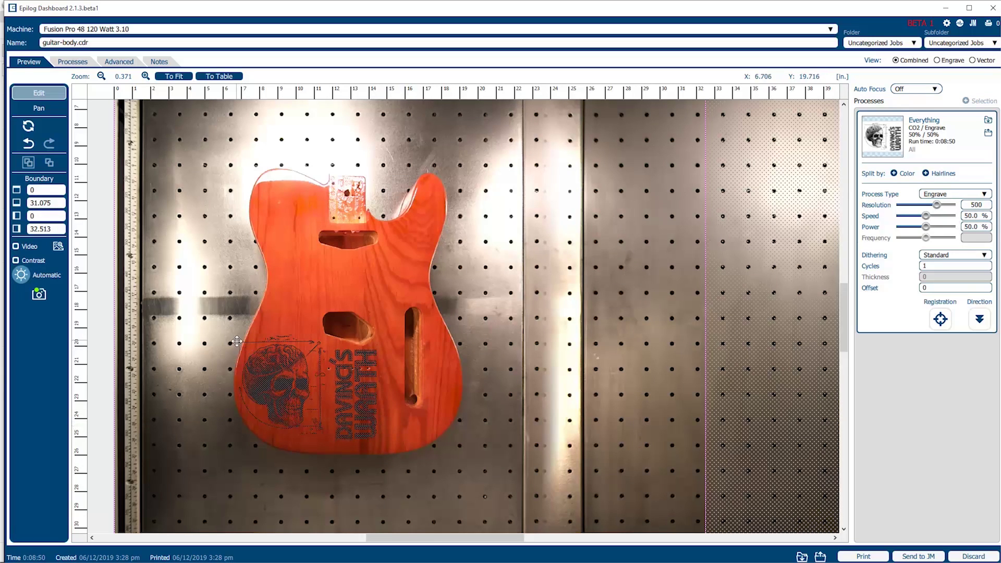
pyautogui.moveTo(369, 394); pyautogui.dragTo(388, 394)
pyautogui.moveTo(271, 372); pyautogui.dragTo(302, 375)
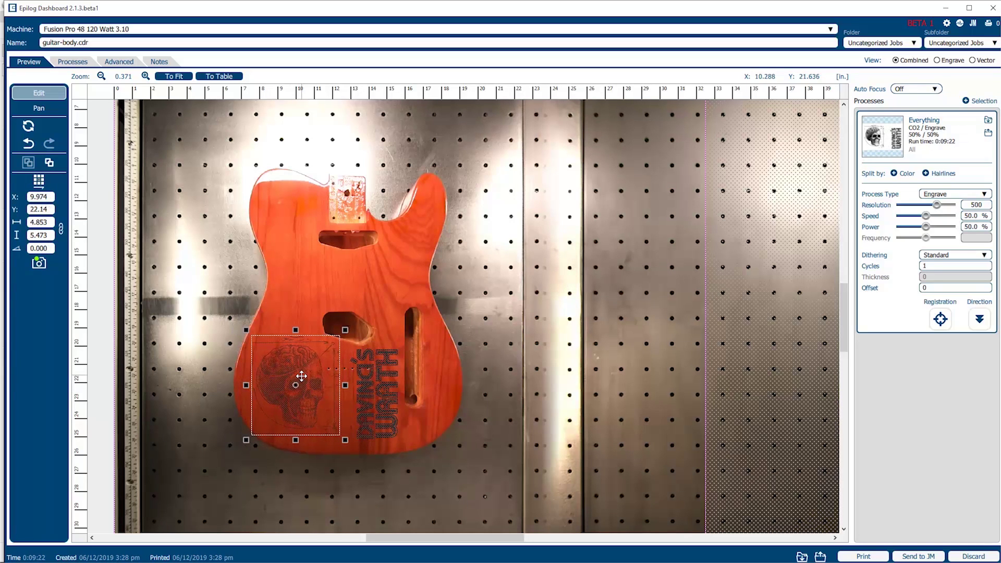
pyautogui.click(444, 434)
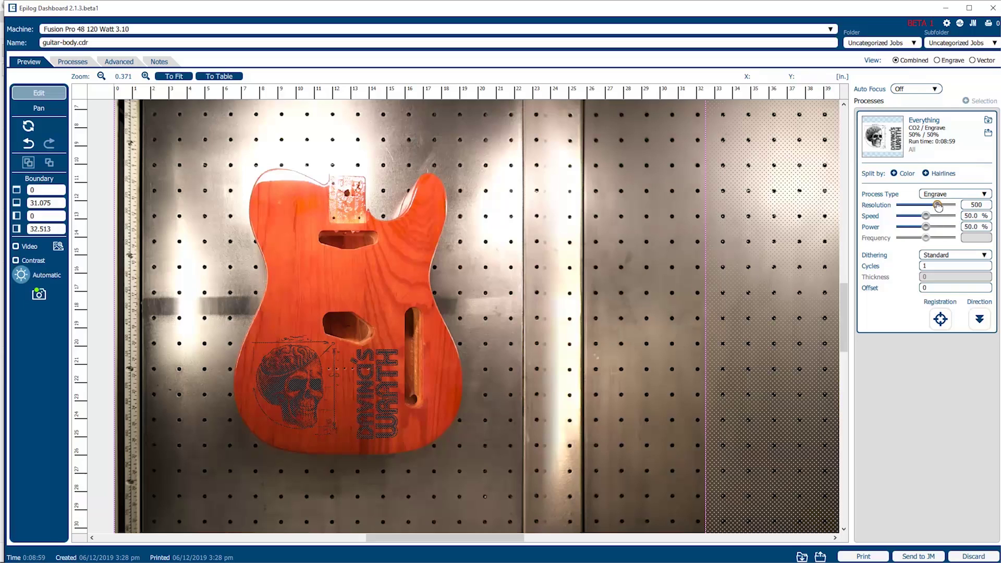
# Step: Set the guitar engraving to resolution 555, speed 65% and power 100%
pyautogui.moveTo(940, 206); pyautogui.dragTo(944, 205)
pyautogui.doubleClick(978, 205)
pyautogui.write('555')
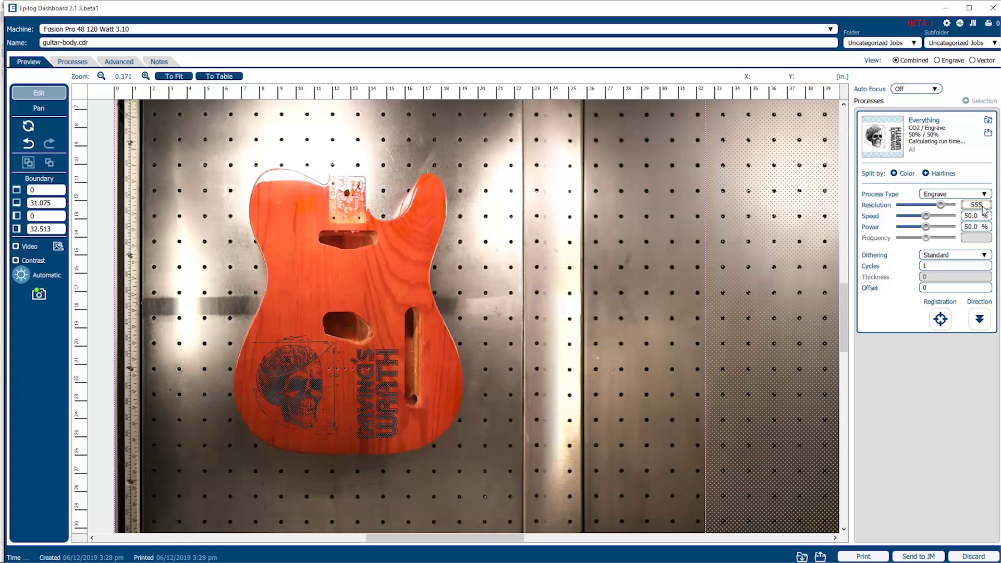
pyautogui.doubleClick(973, 216)
pyautogui.write('65')
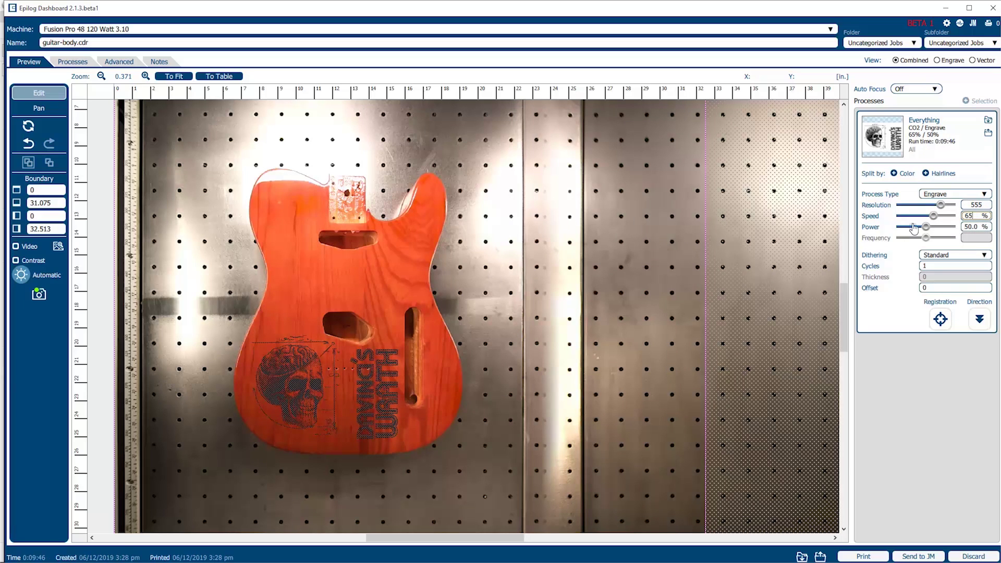
pyautogui.moveTo(926, 227); pyautogui.dragTo(952, 227)
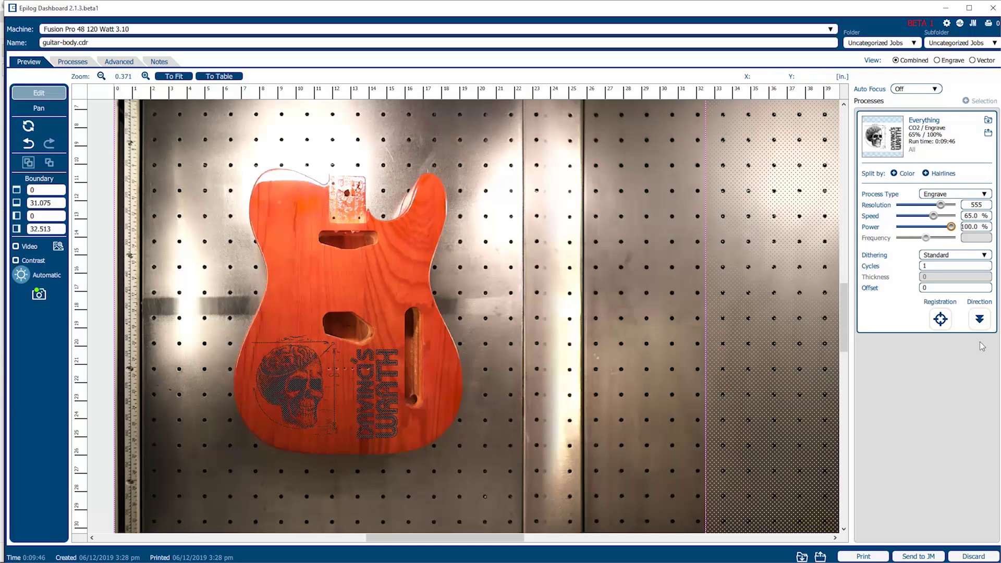
# Step: Change the engraving direction to bottom-up and print the guitar-body job to the laser
pyautogui.click(980, 319)
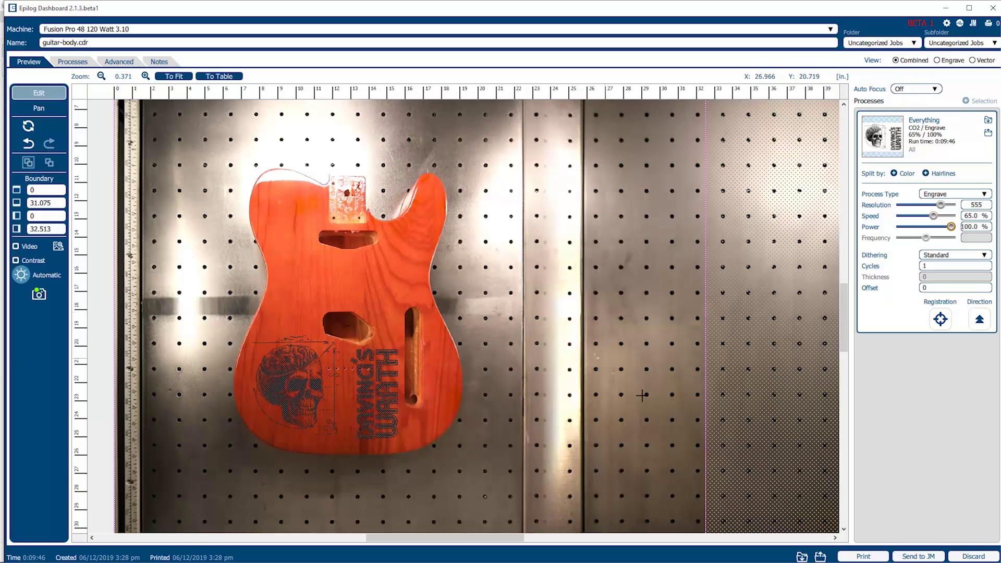
pyautogui.click(859, 557)
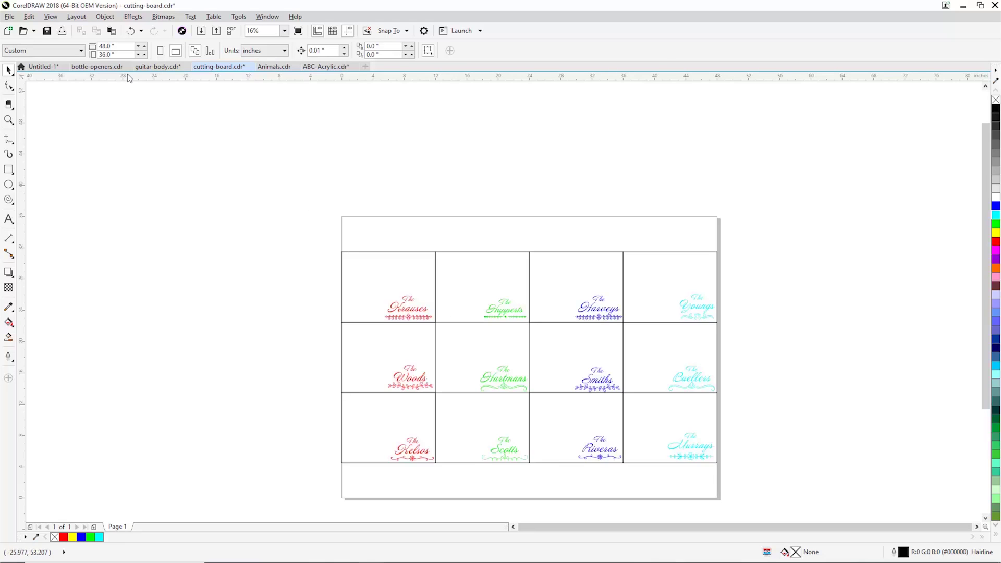
# Step: Print the cutting-board drawing to Epilog Dashboard and move the artwork up onto the boards at about X 23.955, Y 13.553
pyautogui.click(61, 31)
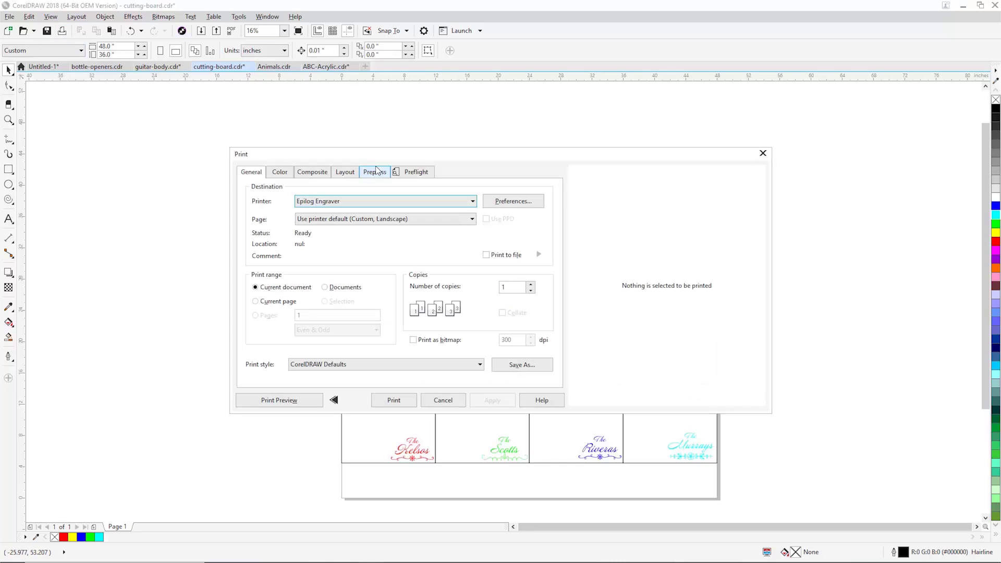
pyautogui.click(394, 400)
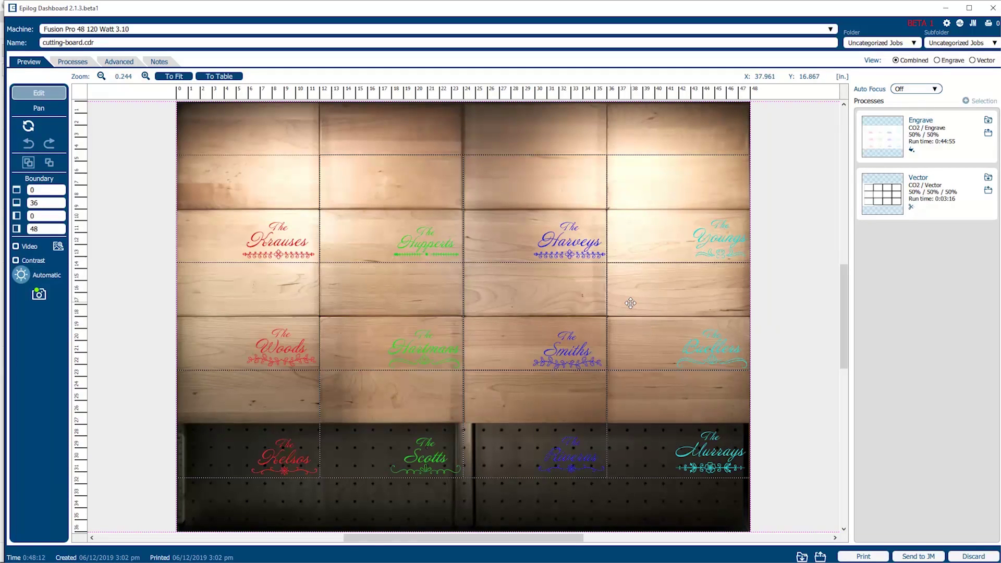
pyautogui.moveTo(631, 302); pyautogui.dragTo(630, 248)
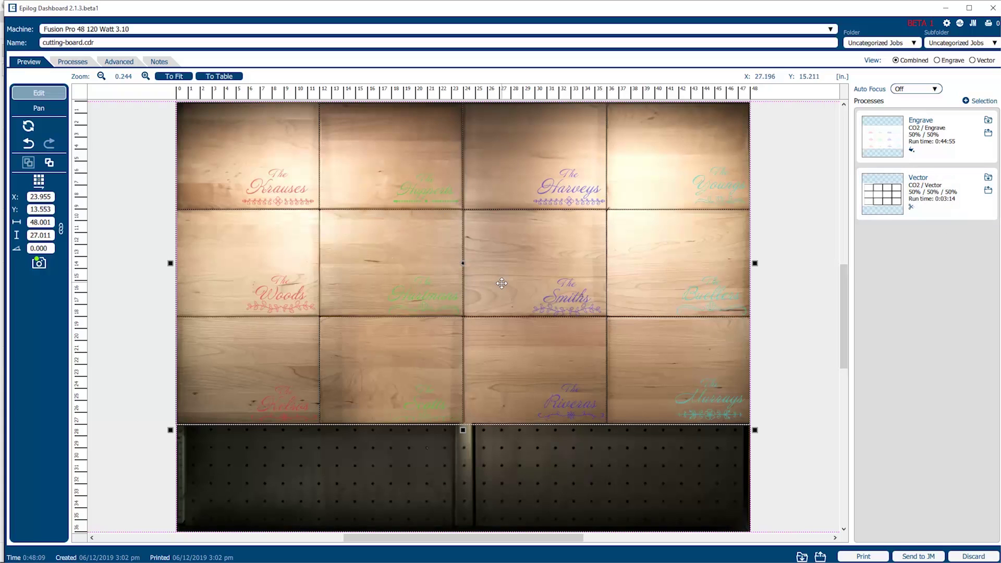
# Step: Turn off the Vector process of the cutting-board job so the grid lines are not cut
pyautogui.click(950, 213)
pyautogui.click(946, 264)
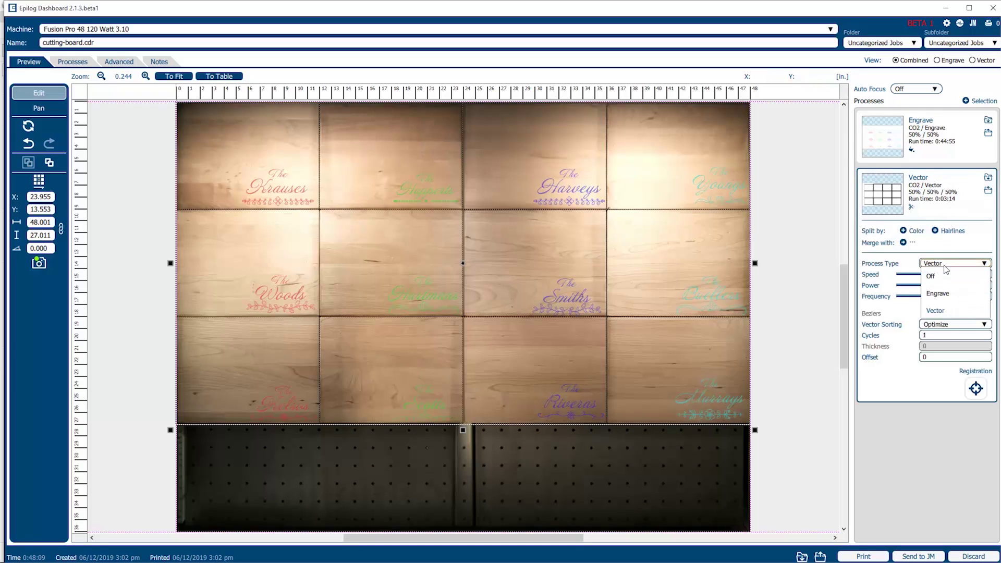
pyautogui.click(933, 276)
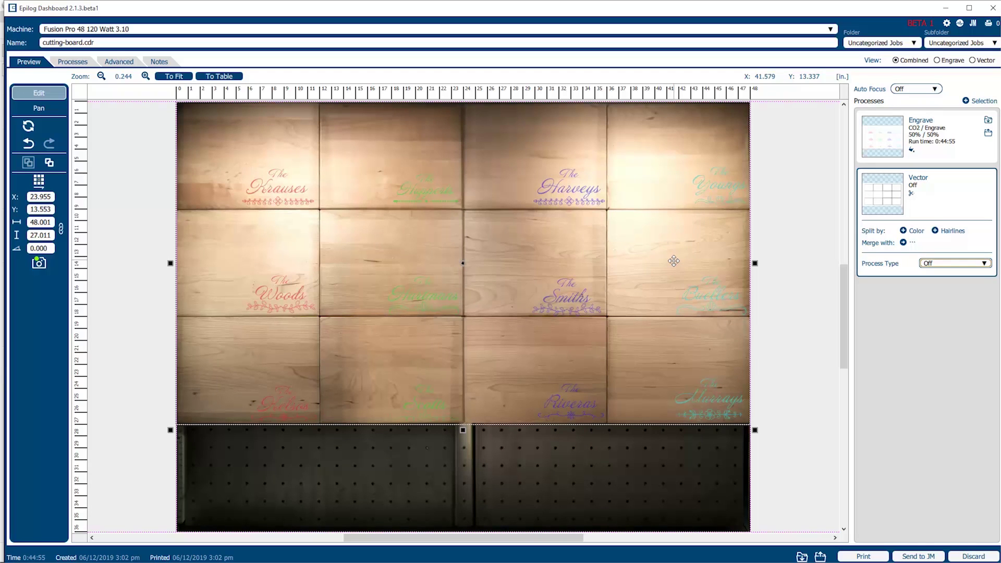
# Step: Split the Engrave process by color and move the red process to the start of the order
pyautogui.click(959, 154)
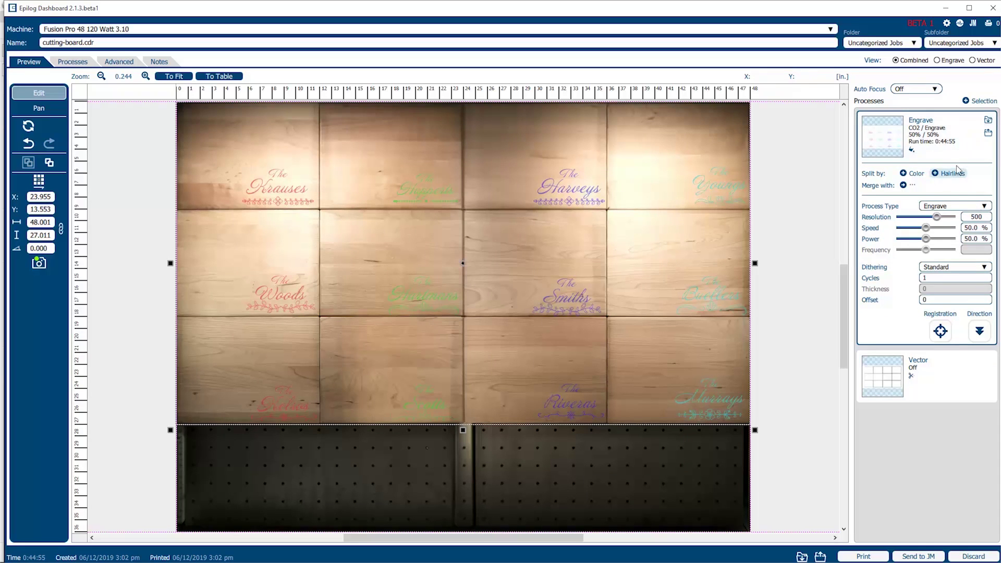
pyautogui.click(912, 177)
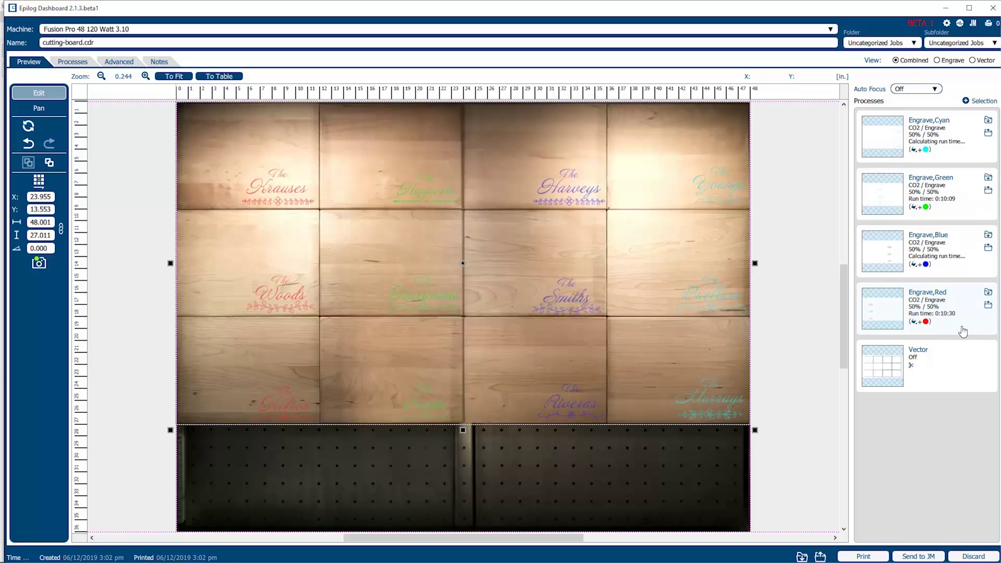
pyautogui.moveTo(962, 331); pyautogui.dragTo(964, 159)
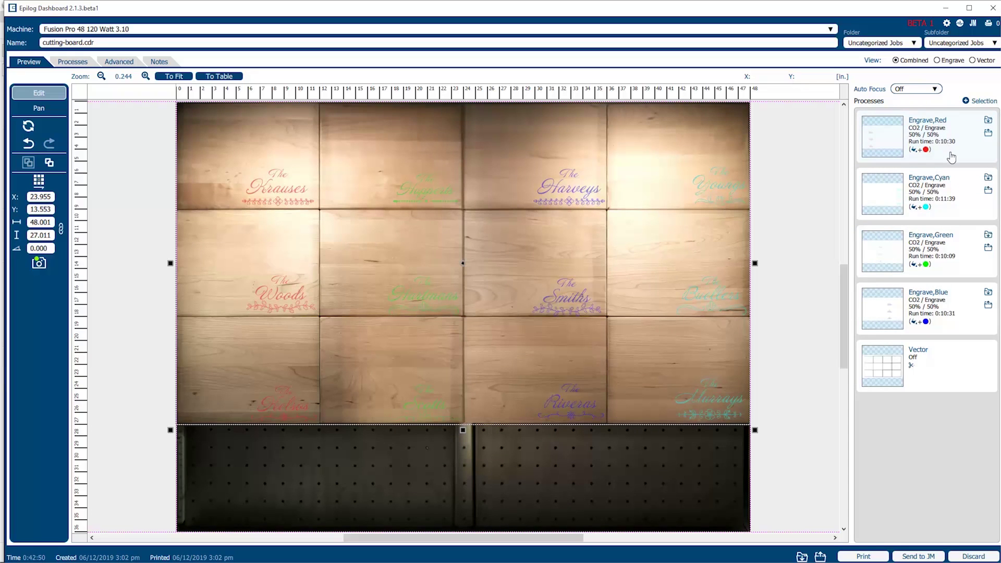
# Step: Set the red engraving process to 100% power and 75% speed, and reverse its engraving direction
pyautogui.click(953, 156)
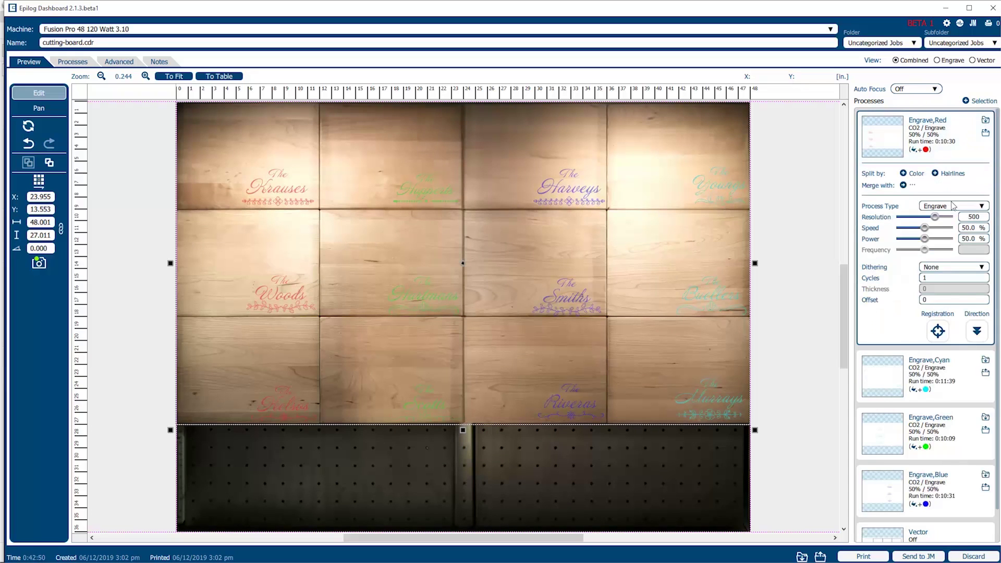
pyautogui.moveTo(926, 238); pyautogui.dragTo(948, 239)
pyautogui.click(939, 228)
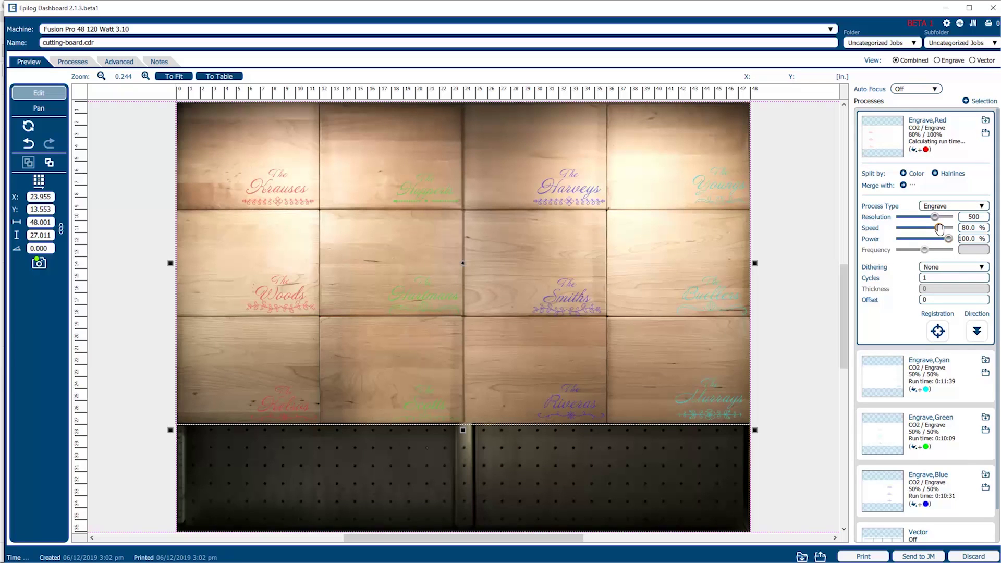
pyautogui.doubleClick(968, 229)
pyautogui.write('7')
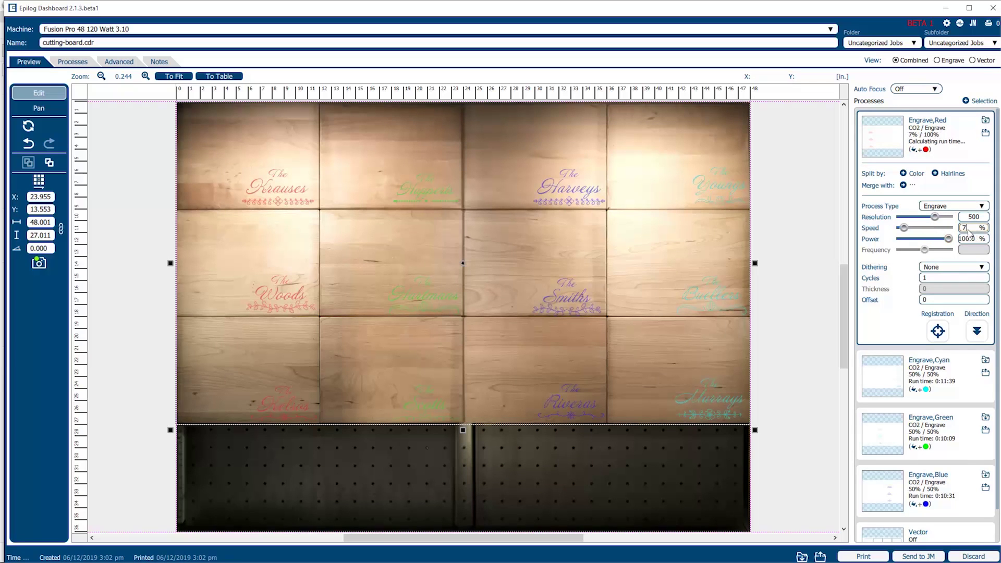
pyautogui.write('5')
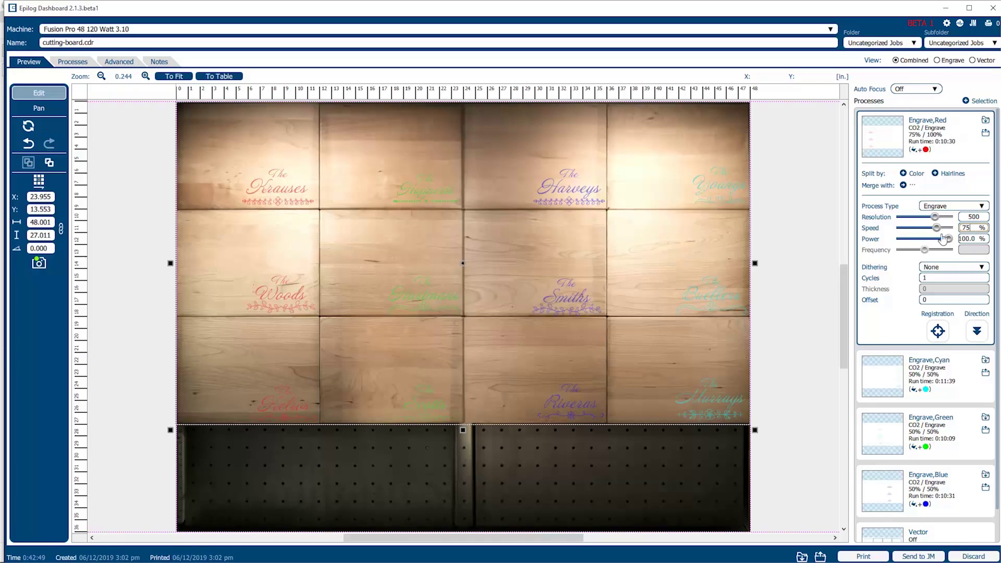
pyautogui.click(976, 331)
# Step: Move the green engraving process directly after the red one and open its settings
pyautogui.moveTo(965, 429); pyautogui.dragTo(957, 376)
pyautogui.click(957, 377)
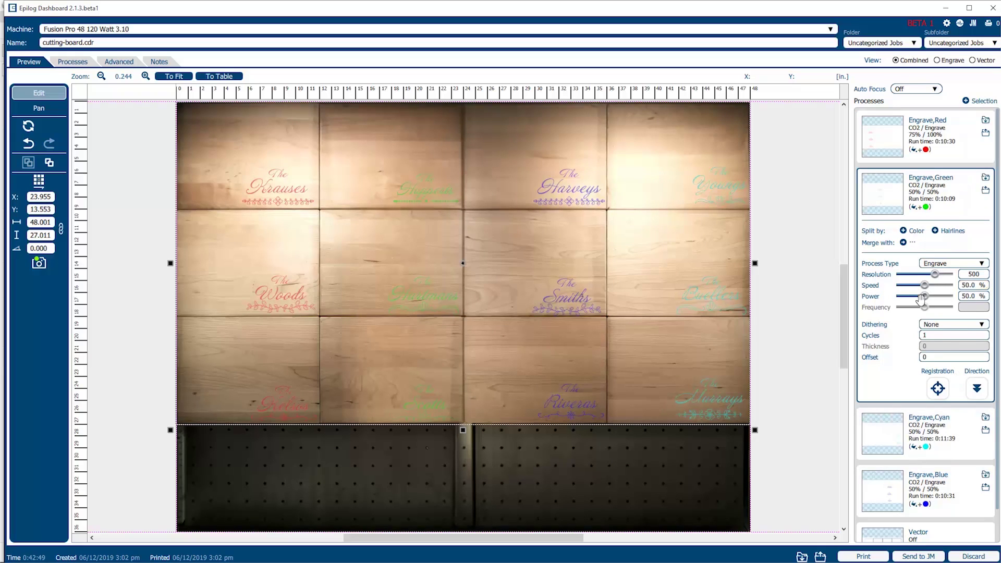
# Step: Set the green engraving process to 100% power and 75% speed, and reverse its engraving direction
pyautogui.moveTo(922, 296)
pyautogui.mouseDown()
pyautogui.moveTo(946, 295)
pyautogui.moveTo(937, 286)
pyautogui.mouseUp()
pyautogui.click(977, 392)
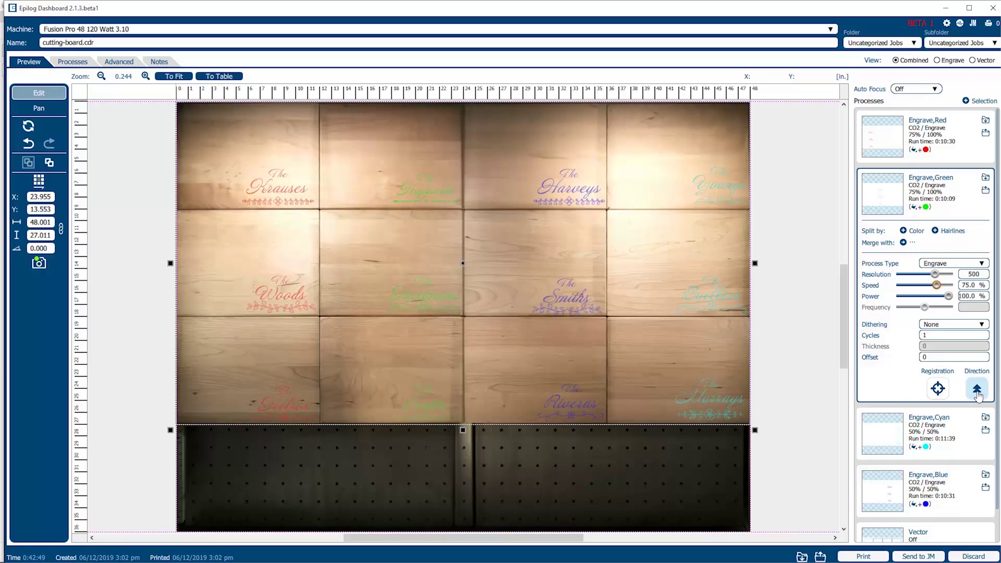
# Step: Move the blue engraving process directly after the green one, set it to 100% power and 75% speed, and reverse its direction
pyautogui.moveTo(965, 485); pyautogui.dragTo(962, 428)
pyautogui.click(966, 439)
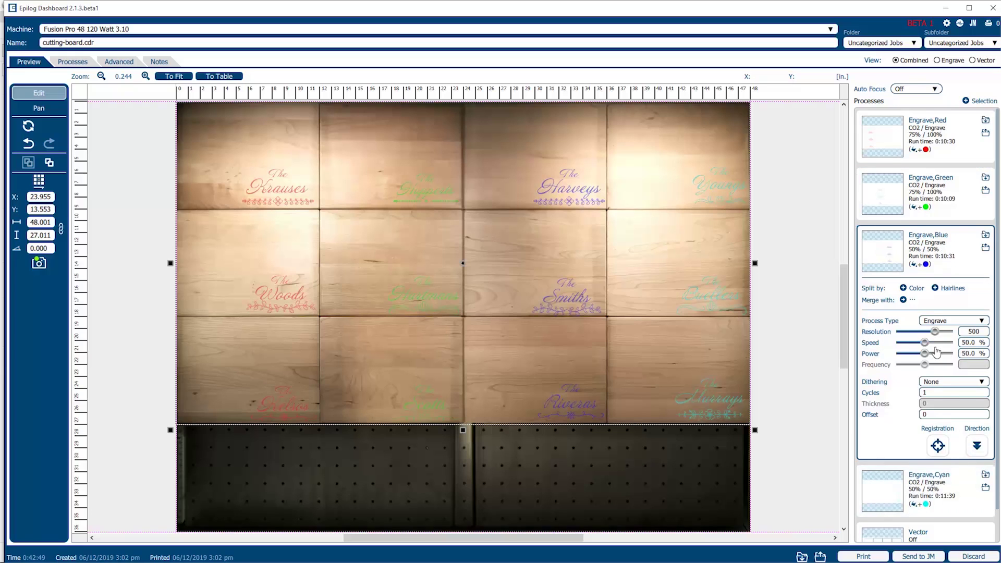
pyautogui.moveTo(926, 355)
pyautogui.mouseDown()
pyautogui.moveTo(959, 354)
pyautogui.moveTo(936, 342)
pyautogui.mouseUp()
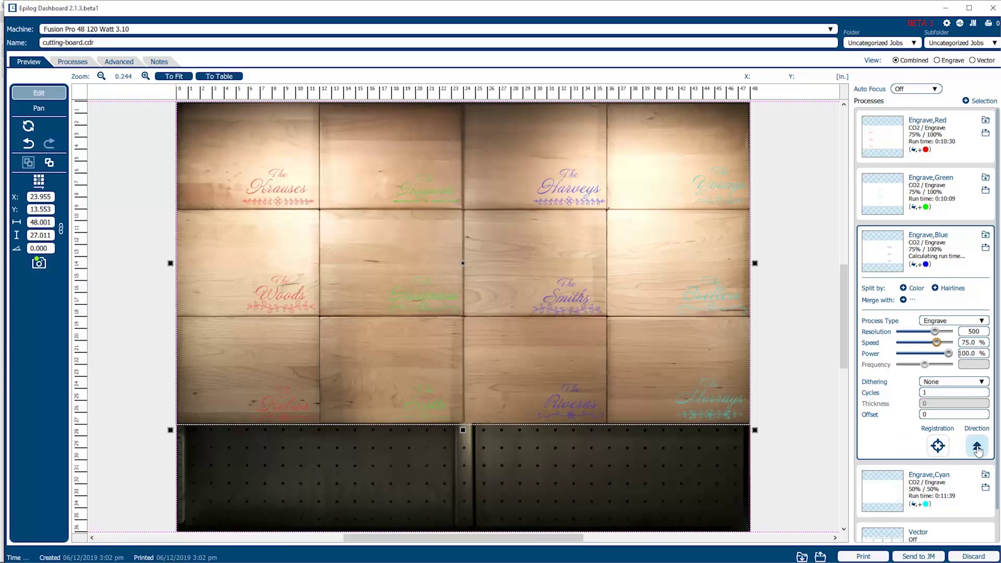
# Step: Set the cyan engraving process to 100% power and 75% speed, and reverse its engraving direction
pyautogui.click(957, 485)
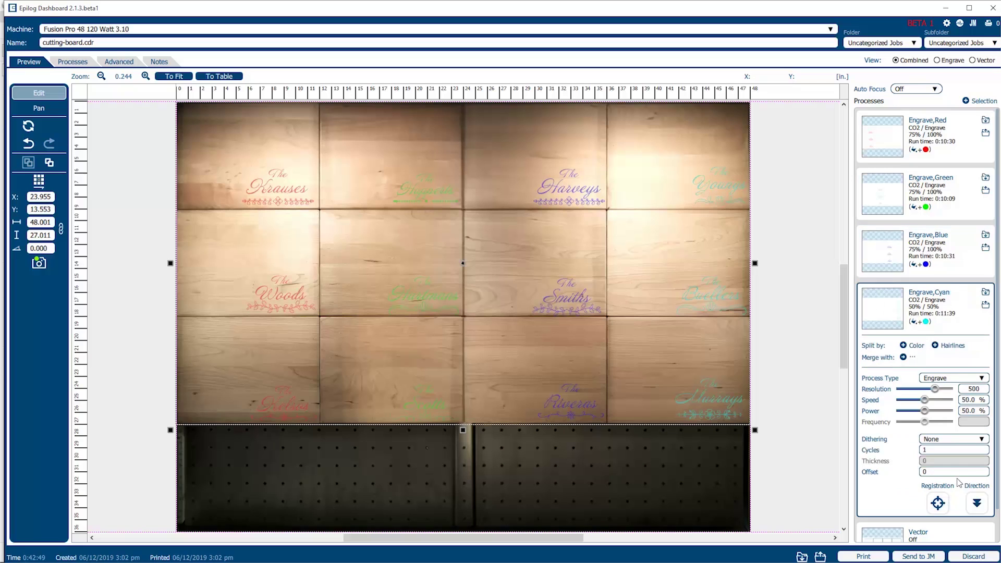
pyautogui.moveTo(924, 411)
pyautogui.mouseDown()
pyautogui.moveTo(949, 411)
pyautogui.moveTo(937, 399)
pyautogui.mouseUp()
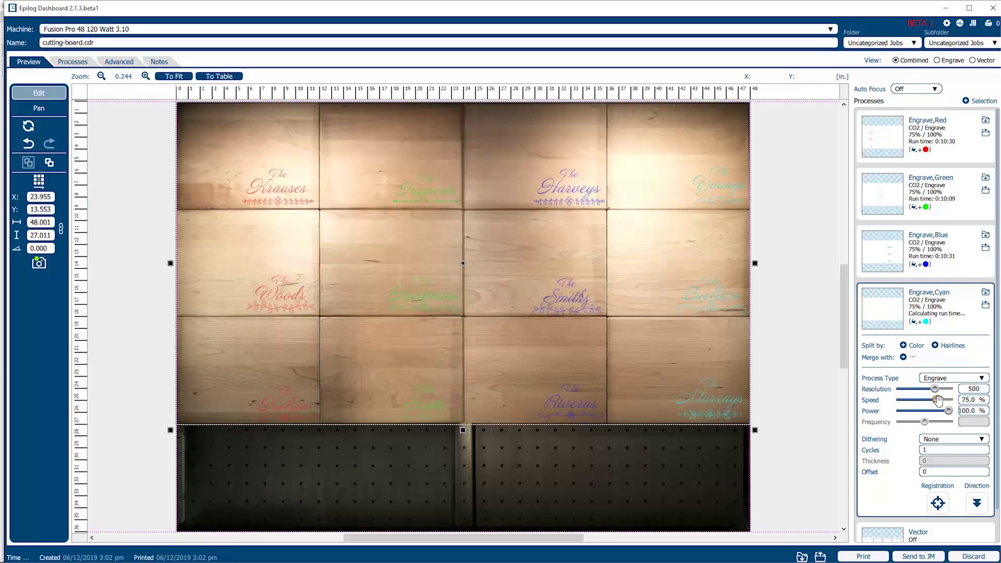
pyautogui.click(977, 503)
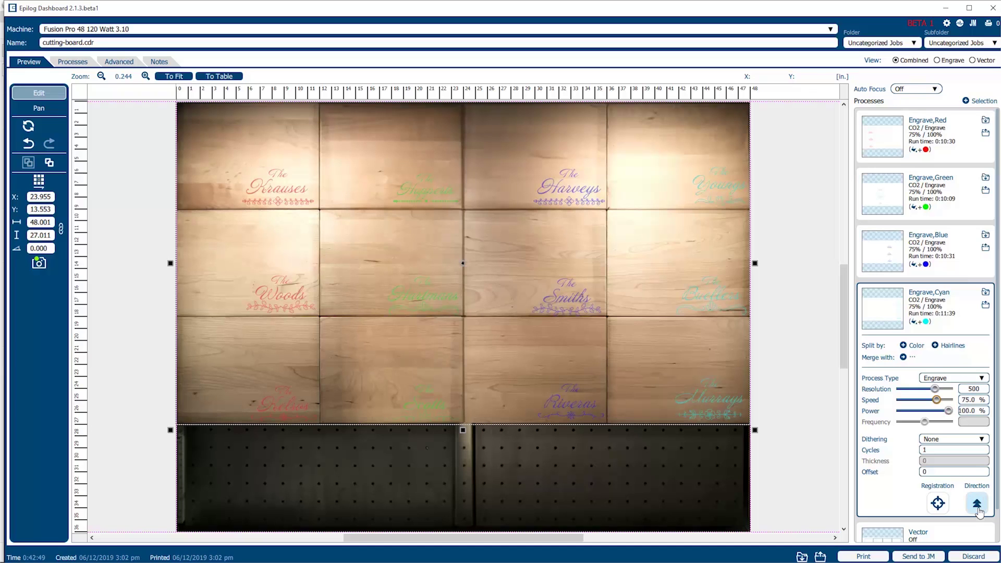
# Step: Review the cutting-board layout and process order, and print the job to the laser
pyautogui.scroll(-1, 813, 410)
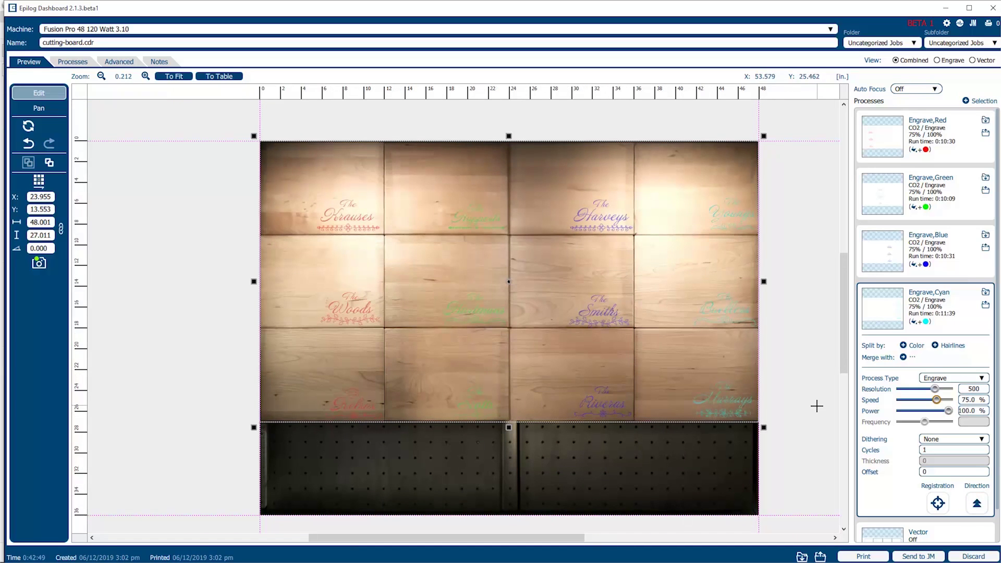
pyautogui.scroll(-1, 878, 425)
pyautogui.scroll(1, 928, 295)
pyautogui.scroll(-1, 957, 330)
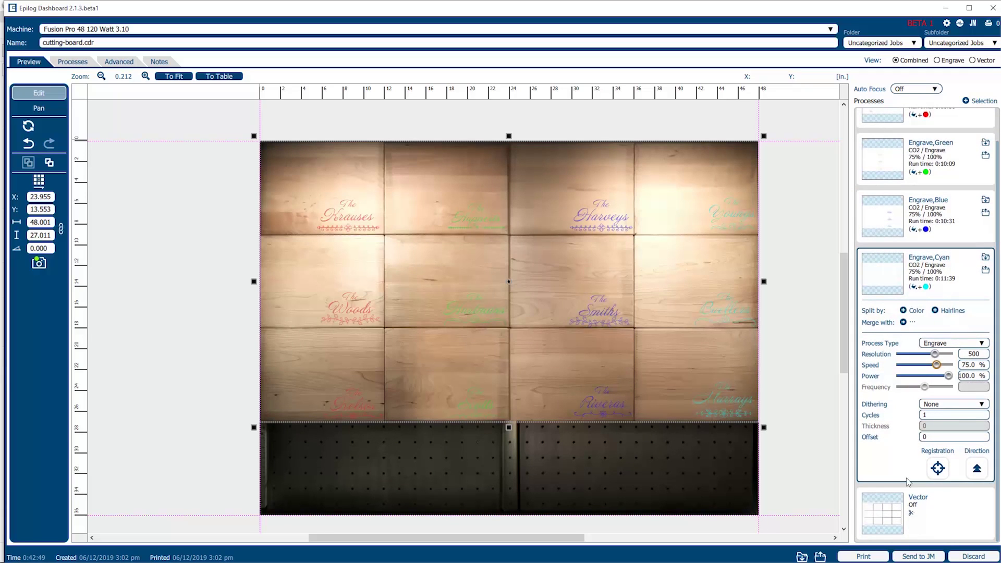
pyautogui.click(863, 557)
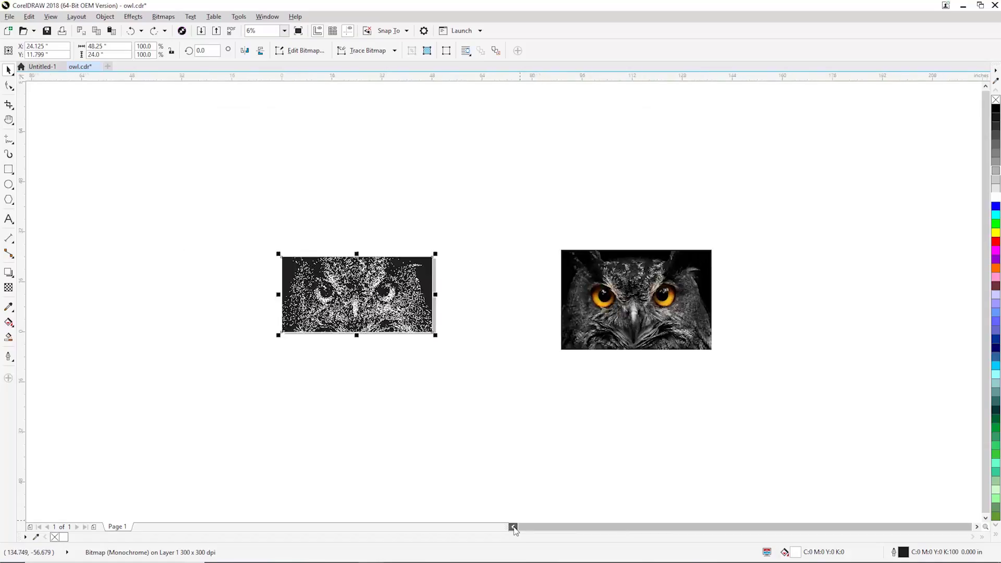
# Step: In CorelDRAW, print the selected monochrome owl bitmap from owl.cdr to the Epilog Engraver
pyautogui.hscroll(-2, 512, 527)
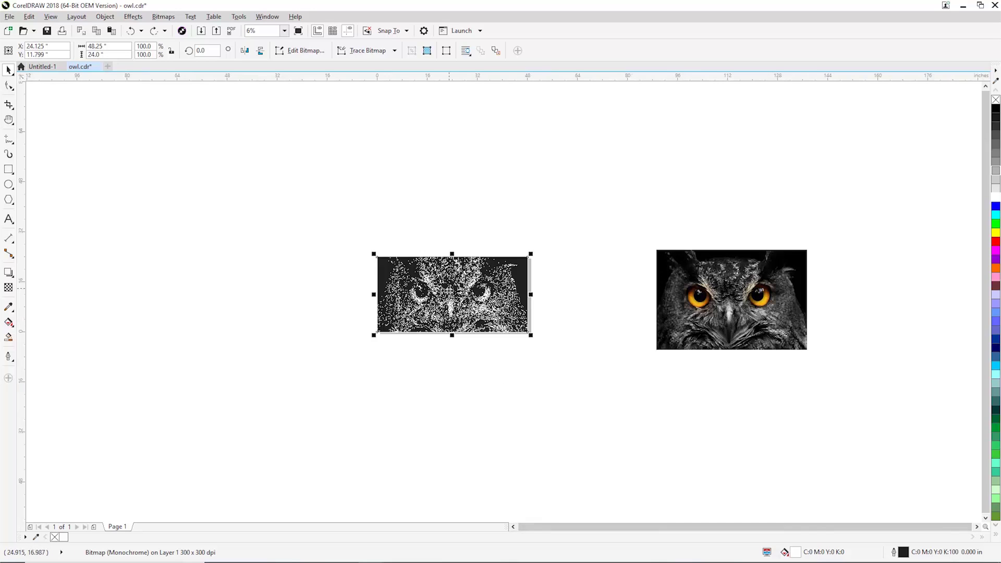
pyautogui.moveTo(329, 209); pyautogui.dragTo(567, 372)
pyautogui.press('z')
pyautogui.moveTo(343, 230); pyautogui.dragTo(565, 366)
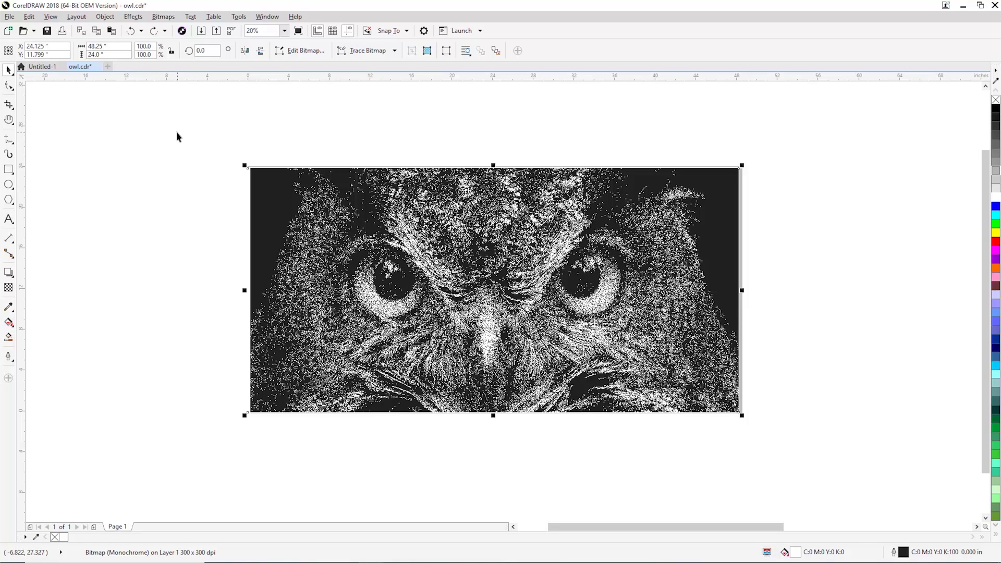
pyautogui.click(62, 30)
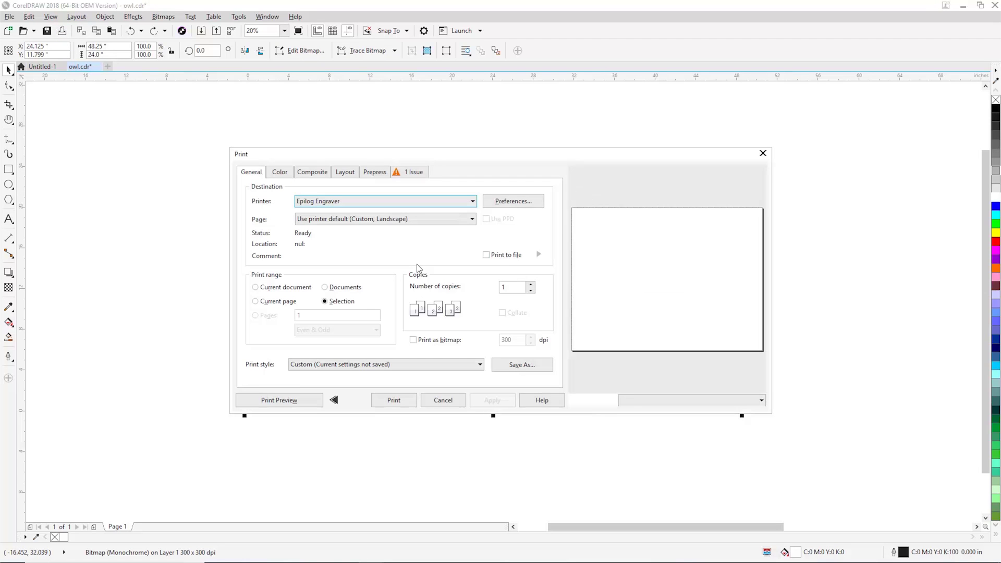
pyautogui.click(395, 400)
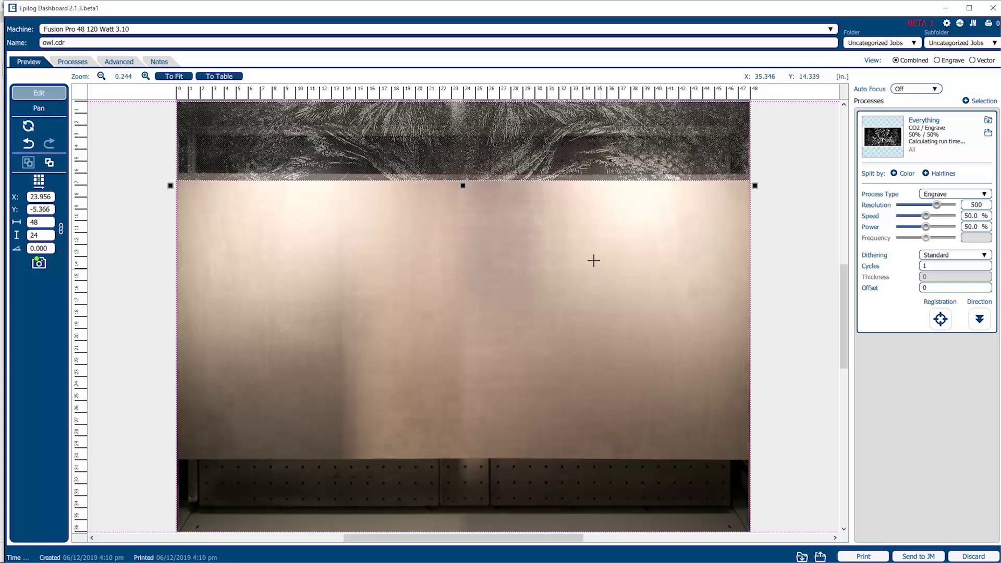
# Step: Move the owl artwork over the metal sheet in the camera view, centered at about X 23.956, Y 18.039
pyautogui.moveTo(384, 154); pyautogui.dragTo(379, 130)
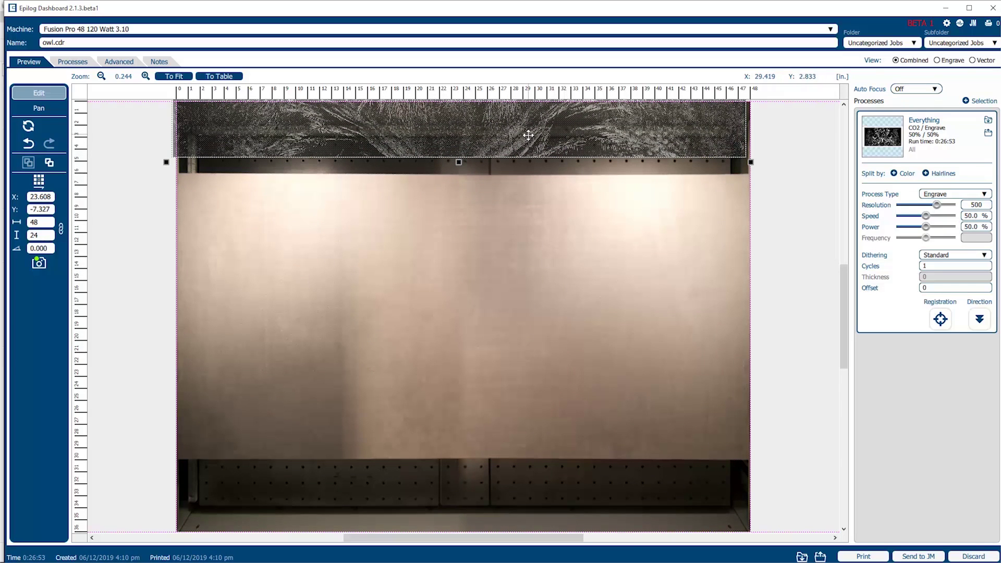
pyautogui.moveTo(527, 134); pyautogui.dragTo(532, 437)
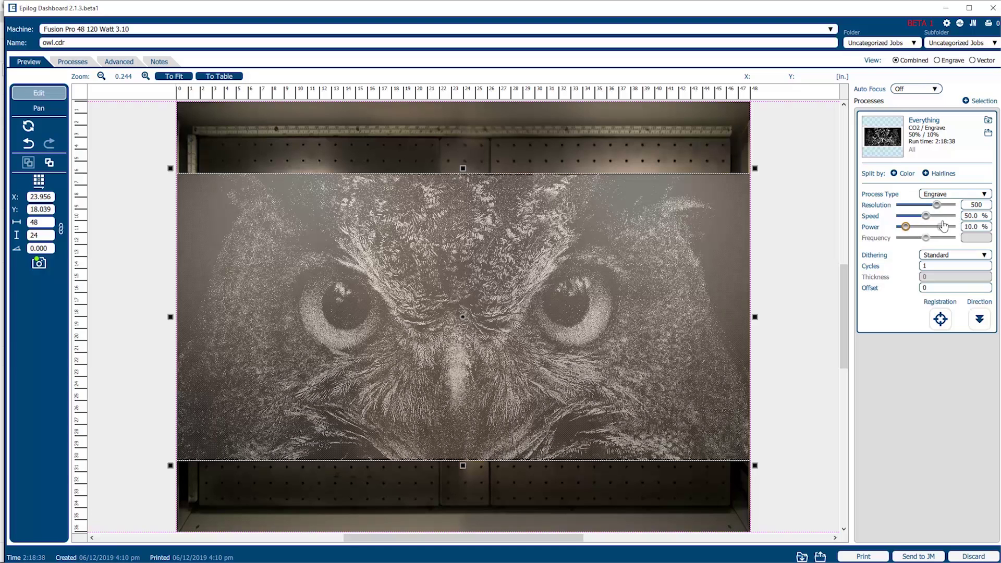
# Step: Set the owl engraving to 100% speed, 10% power and 300 resolution, and print the job to the laser
pyautogui.moveTo(925, 216); pyautogui.dragTo(959, 215)
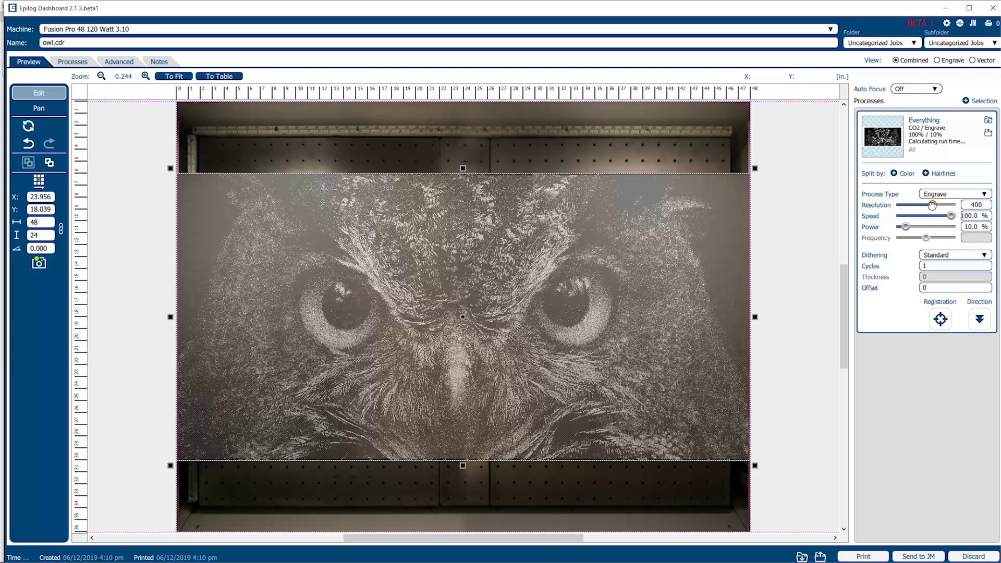
pyautogui.moveTo(927, 205); pyautogui.dragTo(922, 205)
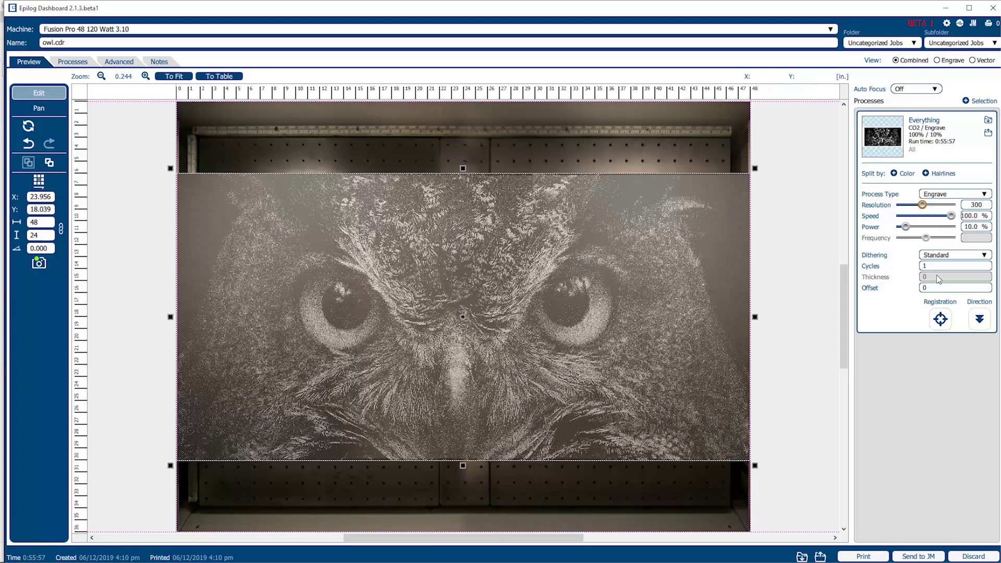
pyautogui.click(861, 557)
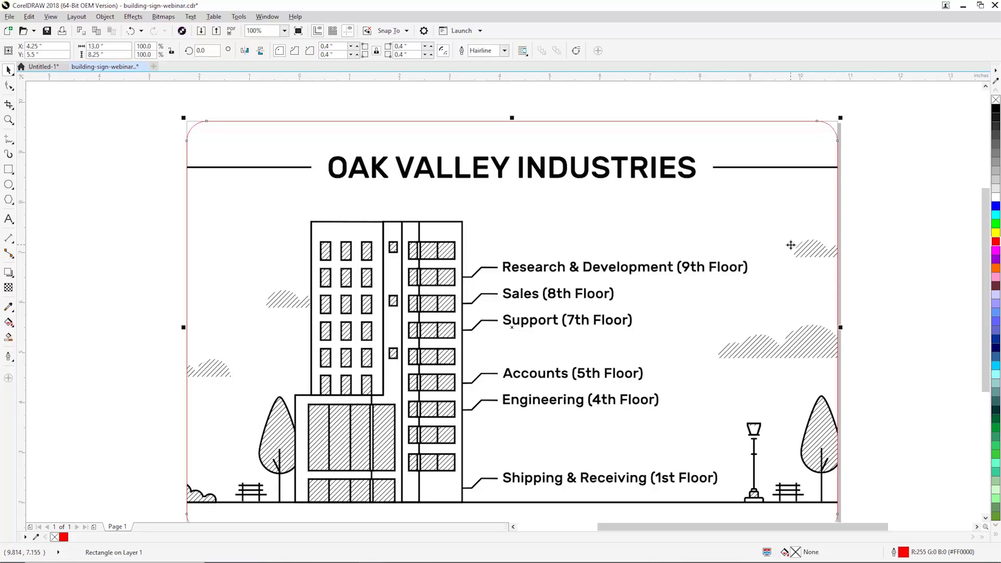
# Step: In CorelDRAW, print the current building-sign-webinar document to the Epilog Engraver
pyautogui.scroll(-2, 791, 245)
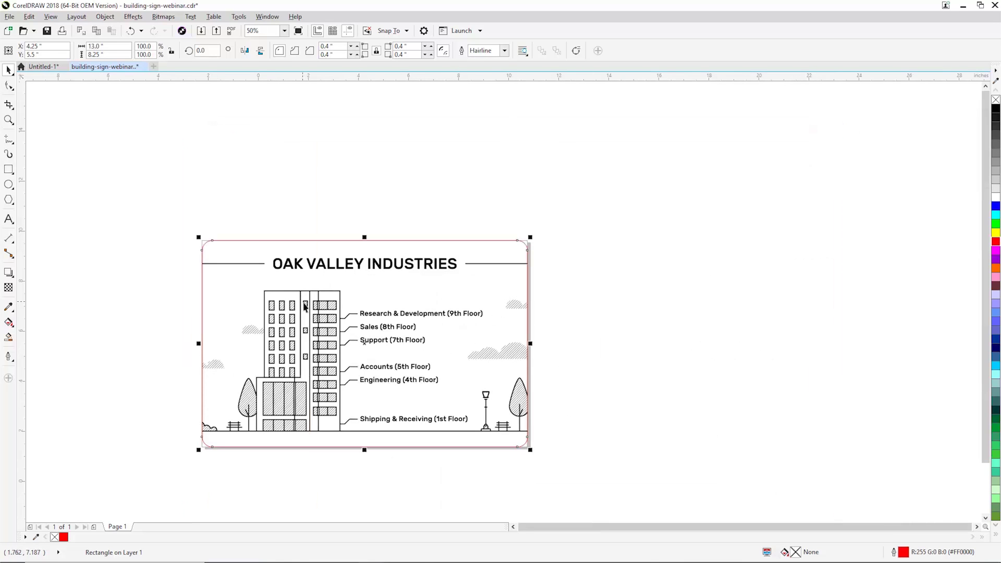
pyautogui.click(62, 30)
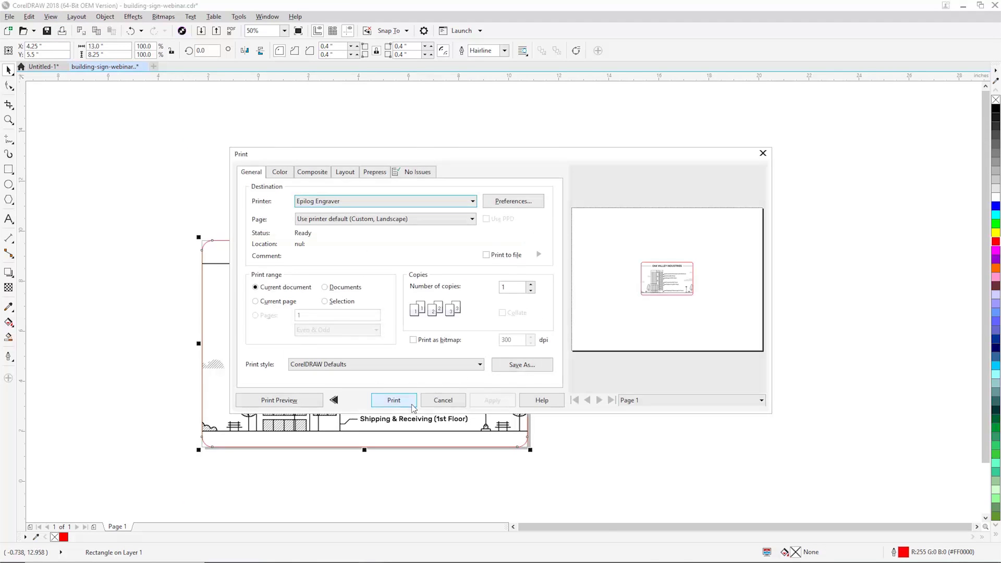
pyautogui.click(410, 403)
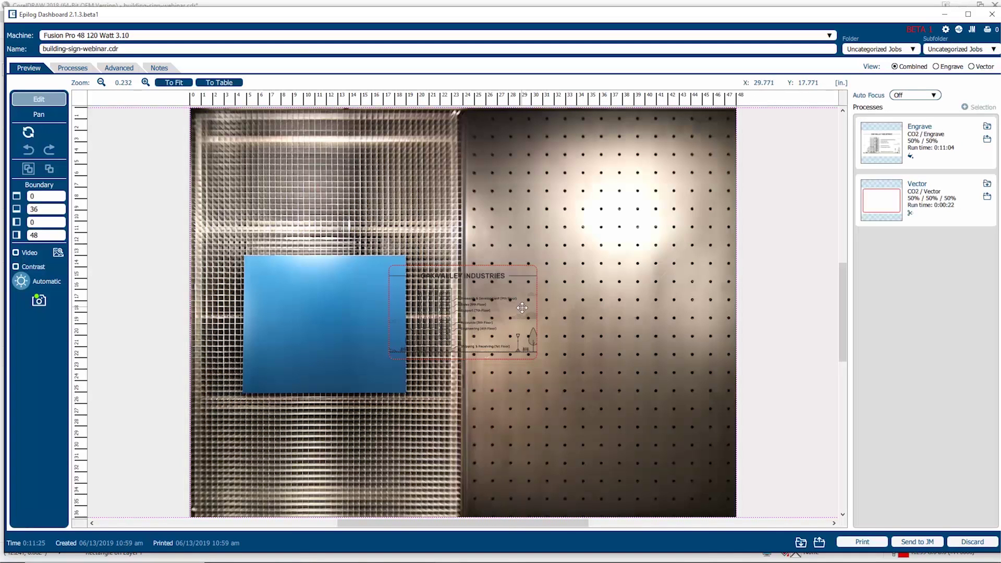
# Step: Move the building sign artwork onto the blue sheet at about X 11.861, Y 17.815, checking its upper corner against the sheet's edge
pyautogui.moveTo(483, 308); pyautogui.dragTo(344, 307)
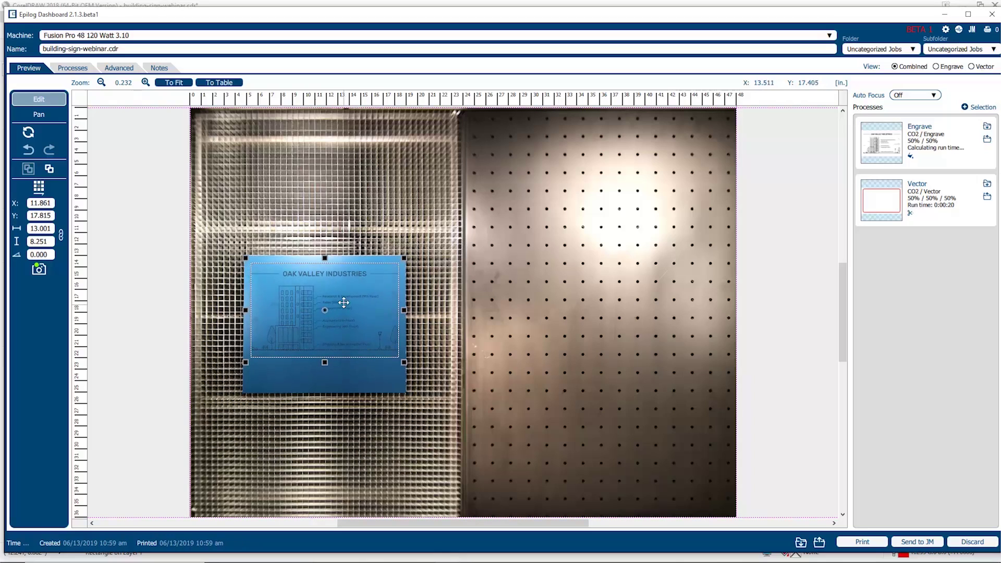
pyautogui.scroll(2, 345, 307)
pyautogui.scroll(3, 330, 283)
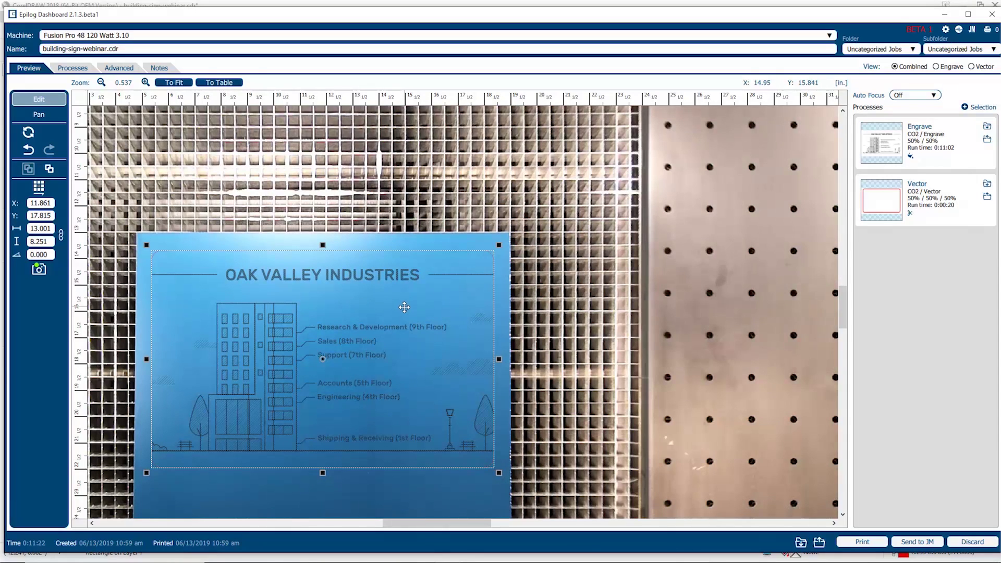
pyautogui.scroll(8, 501, 230)
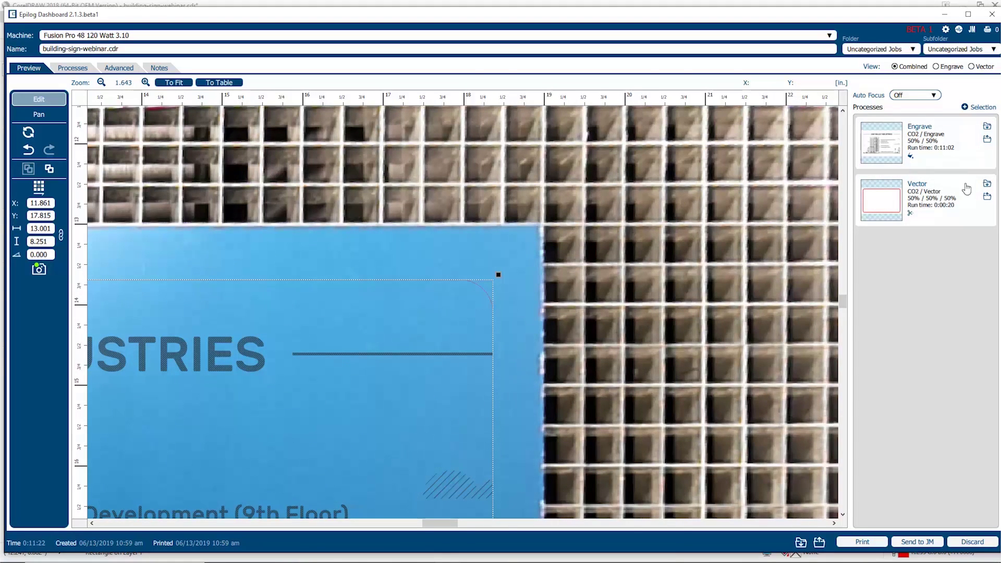
# Step: Open the settings of the building sign's Vector process
pyautogui.click(973, 216)
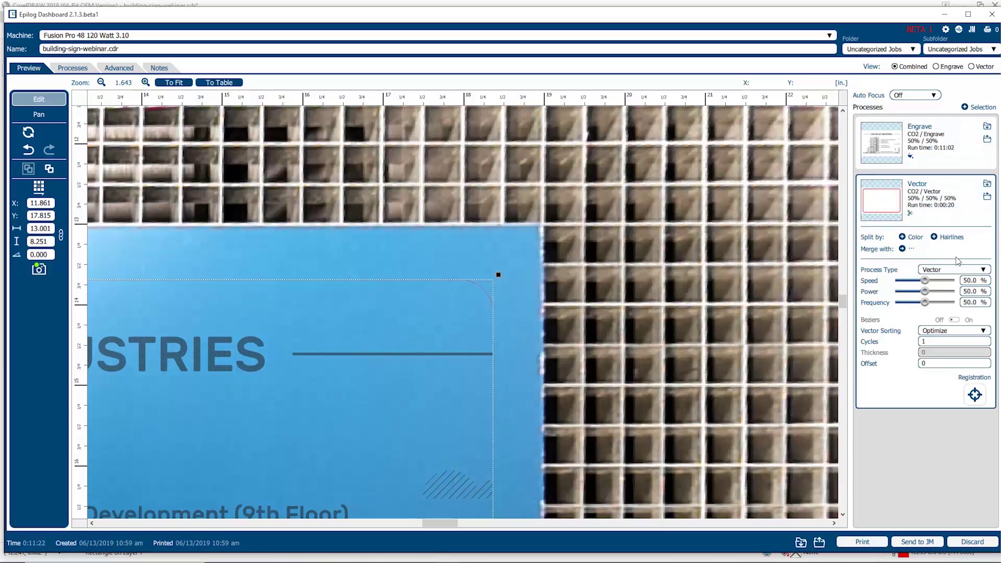